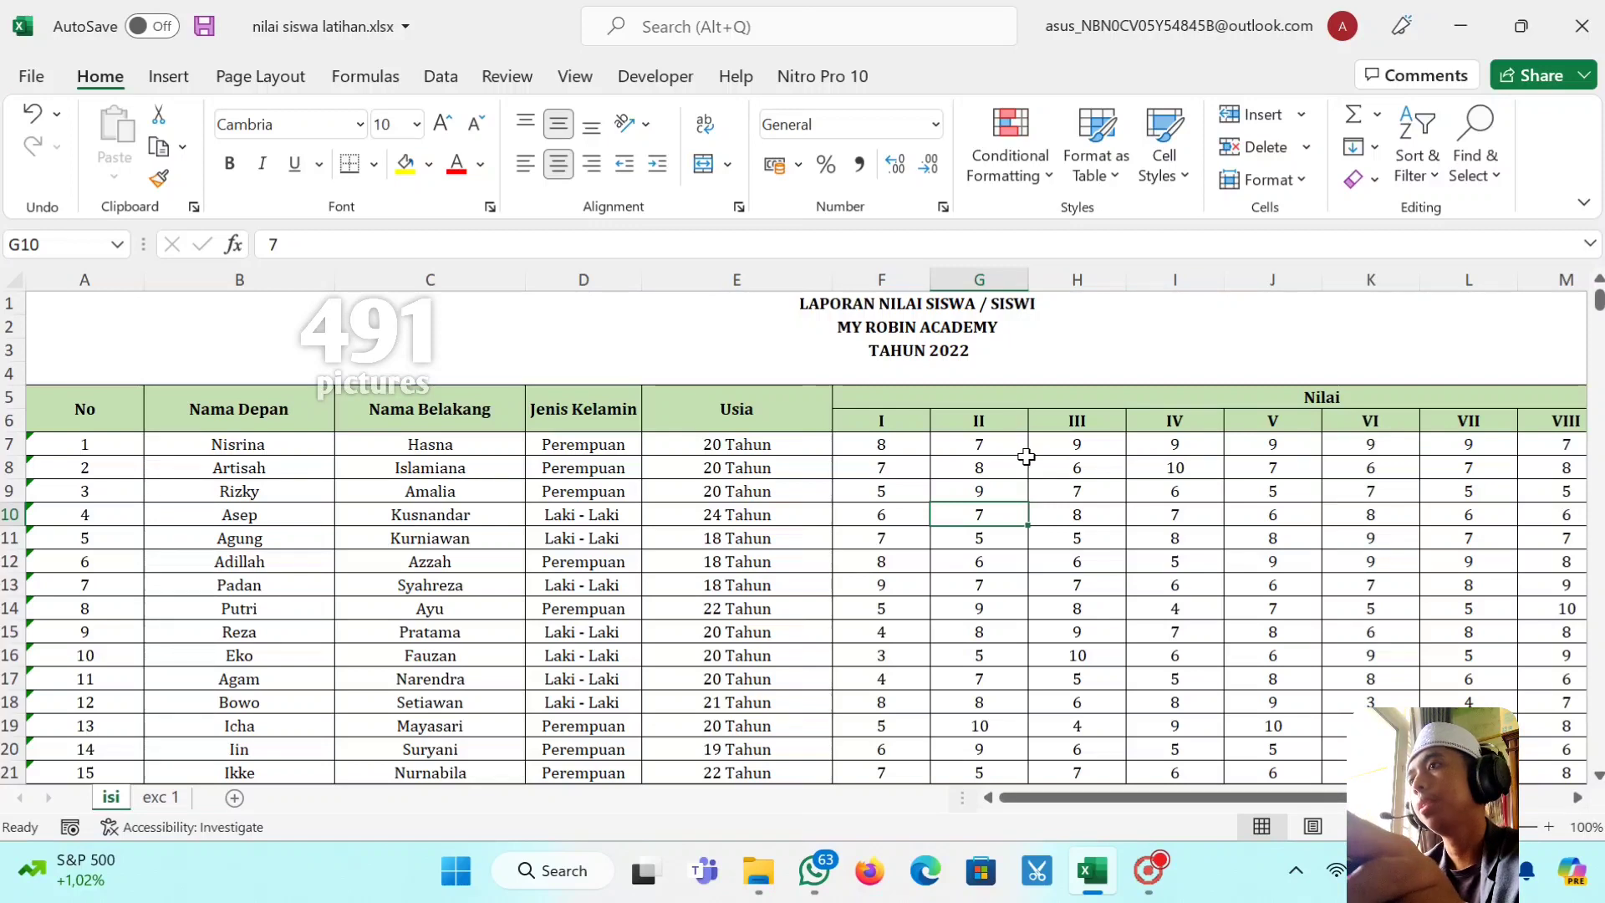
{"action": "scroll", "coordinate": [1027, 456], "scroll_direction": "down", "scroll_amount": 3}
{"action": "scroll", "coordinate": [1027, 456], "scroll_direction": "up", "scroll_amount": 3}
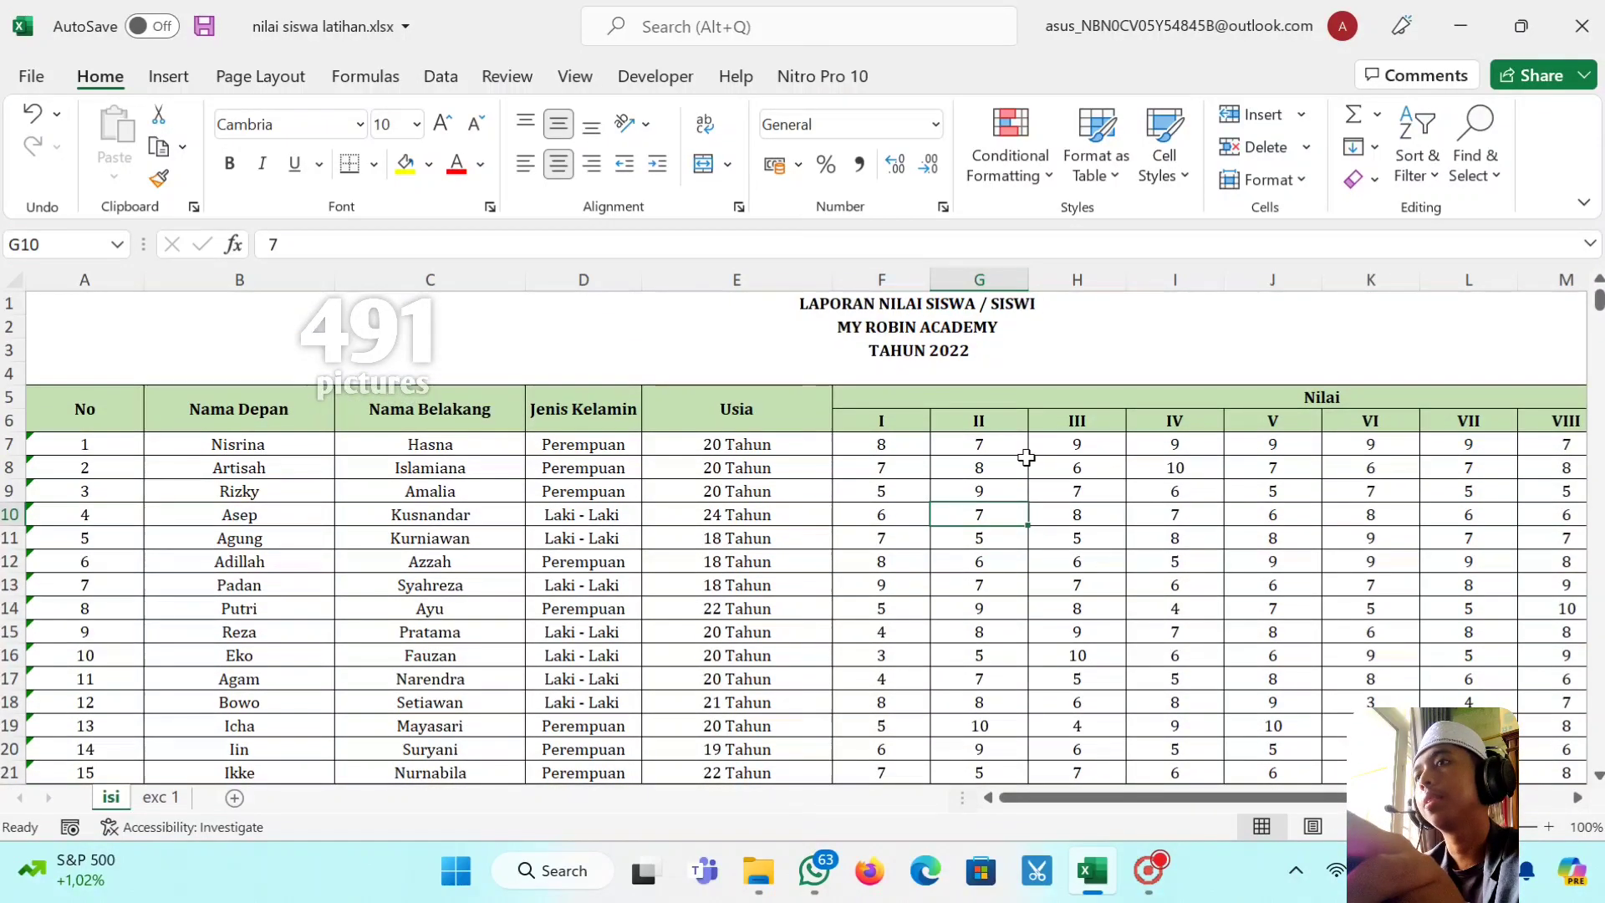
{"action": "left_click", "coordinate": [920, 444]}
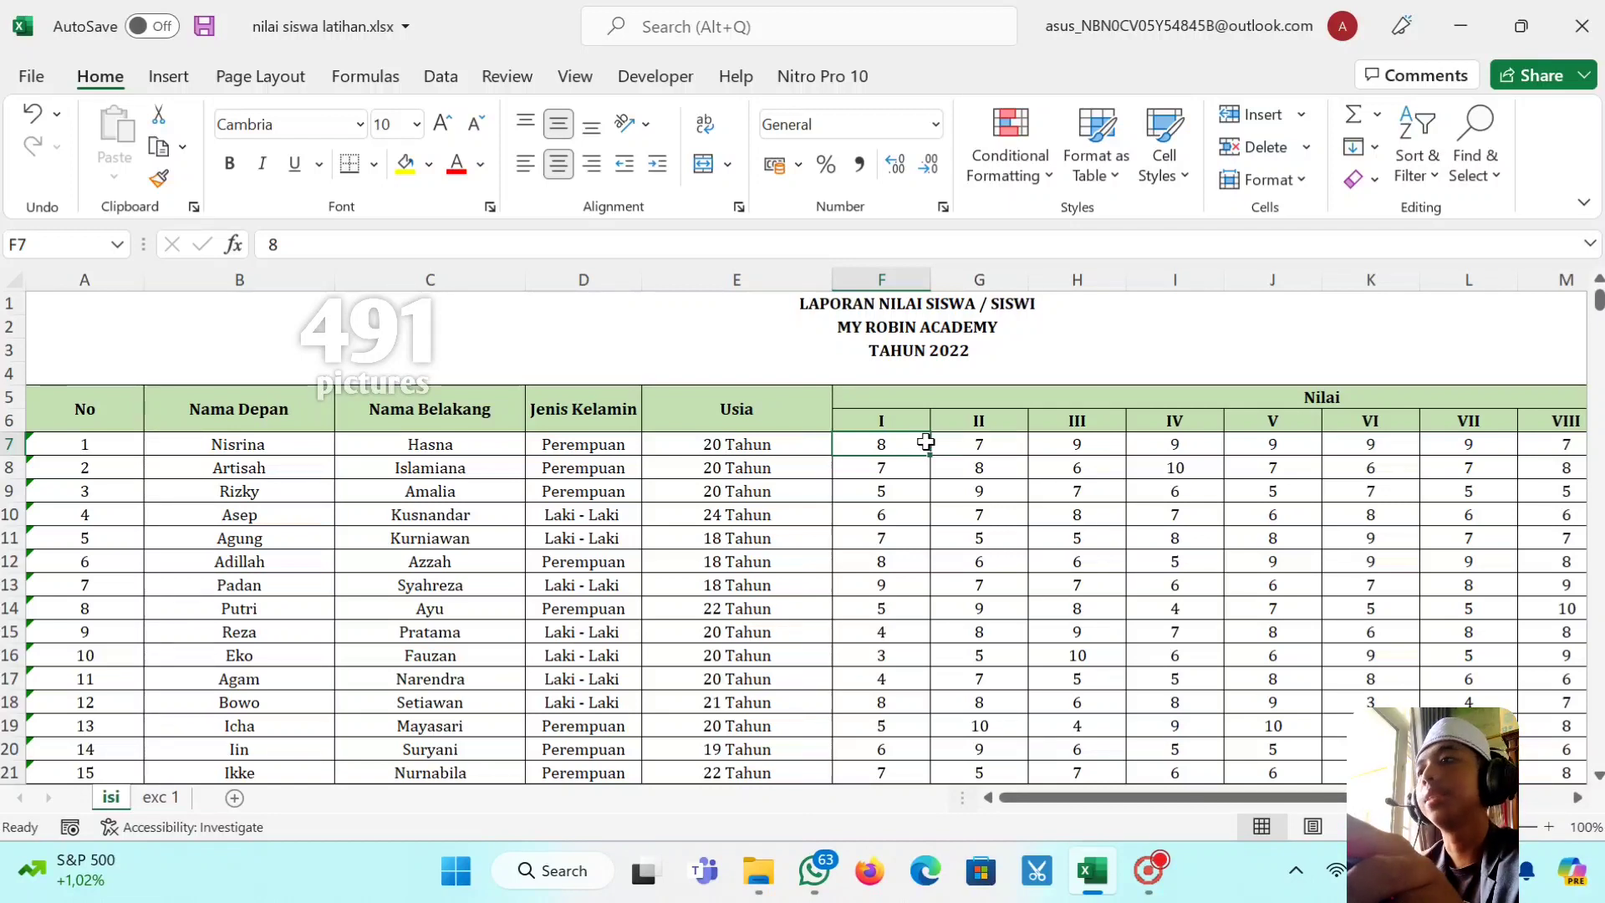
{"action": "left_click", "coordinate": [984, 444]}
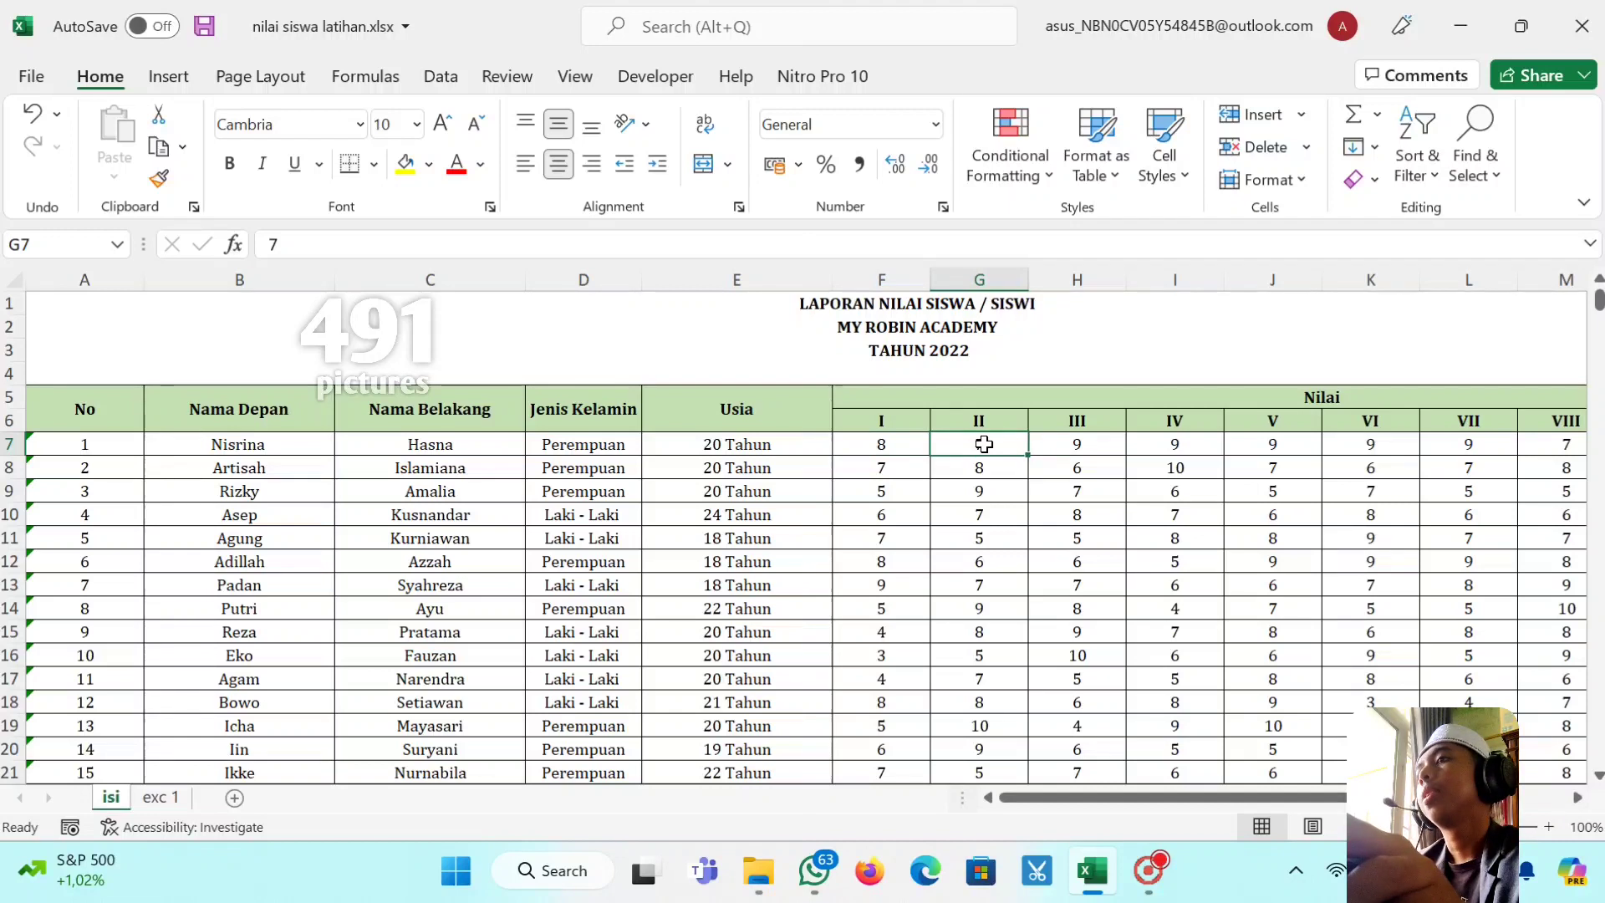
{"action": "left_click", "coordinate": [1044, 182]}
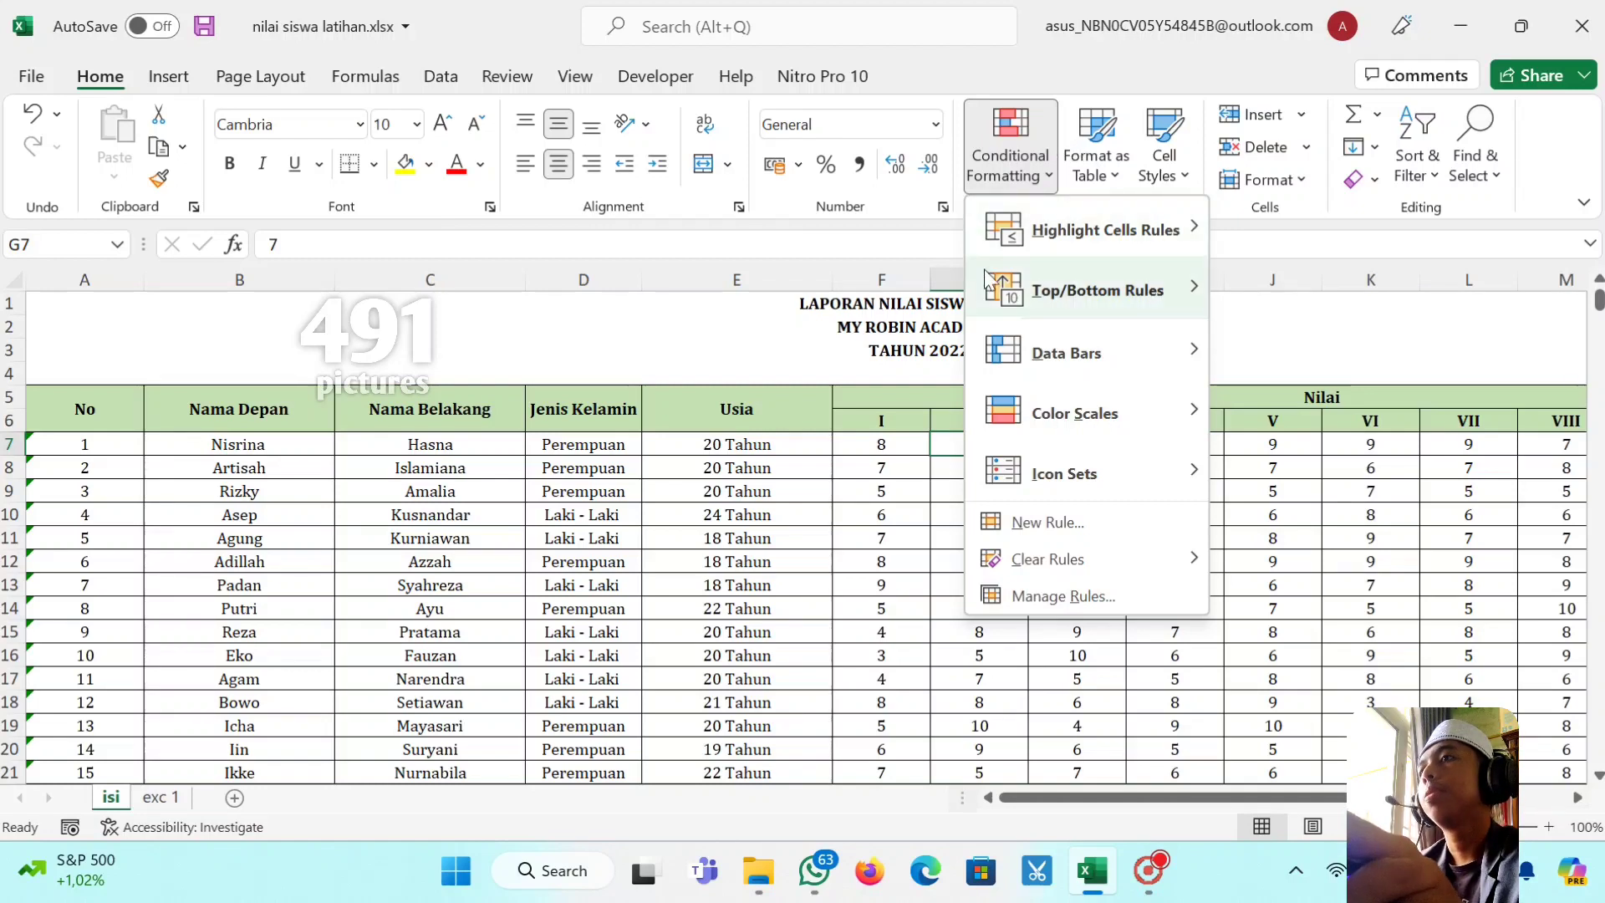
{"action": "mouse_move", "coordinate": [1060, 285]}
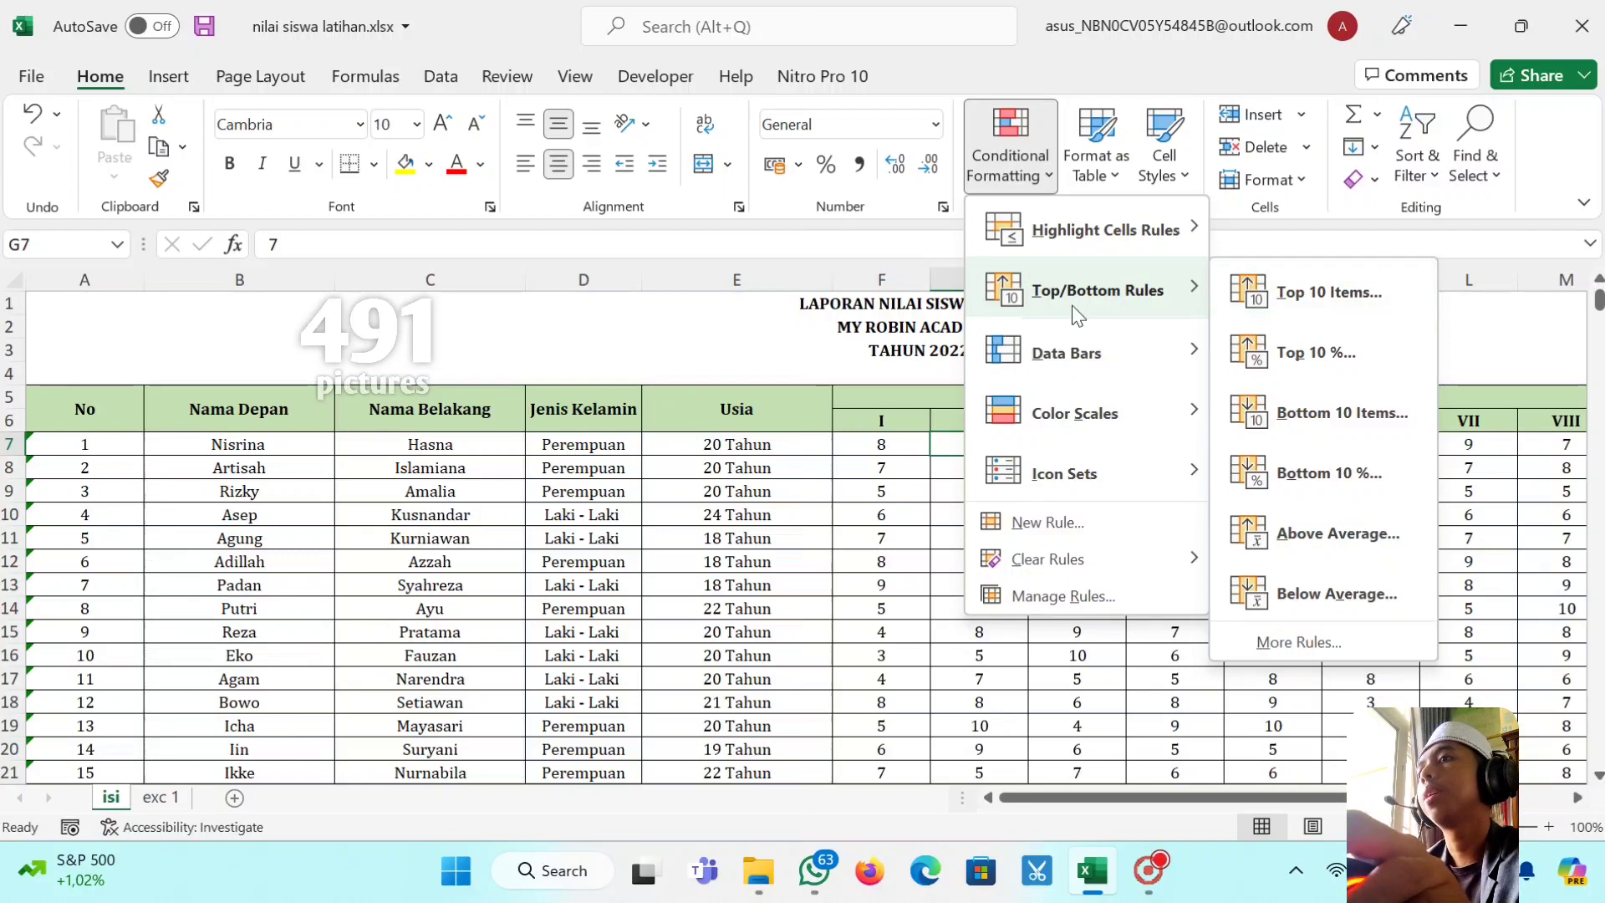
{"action": "left_click", "coordinate": [915, 448]}
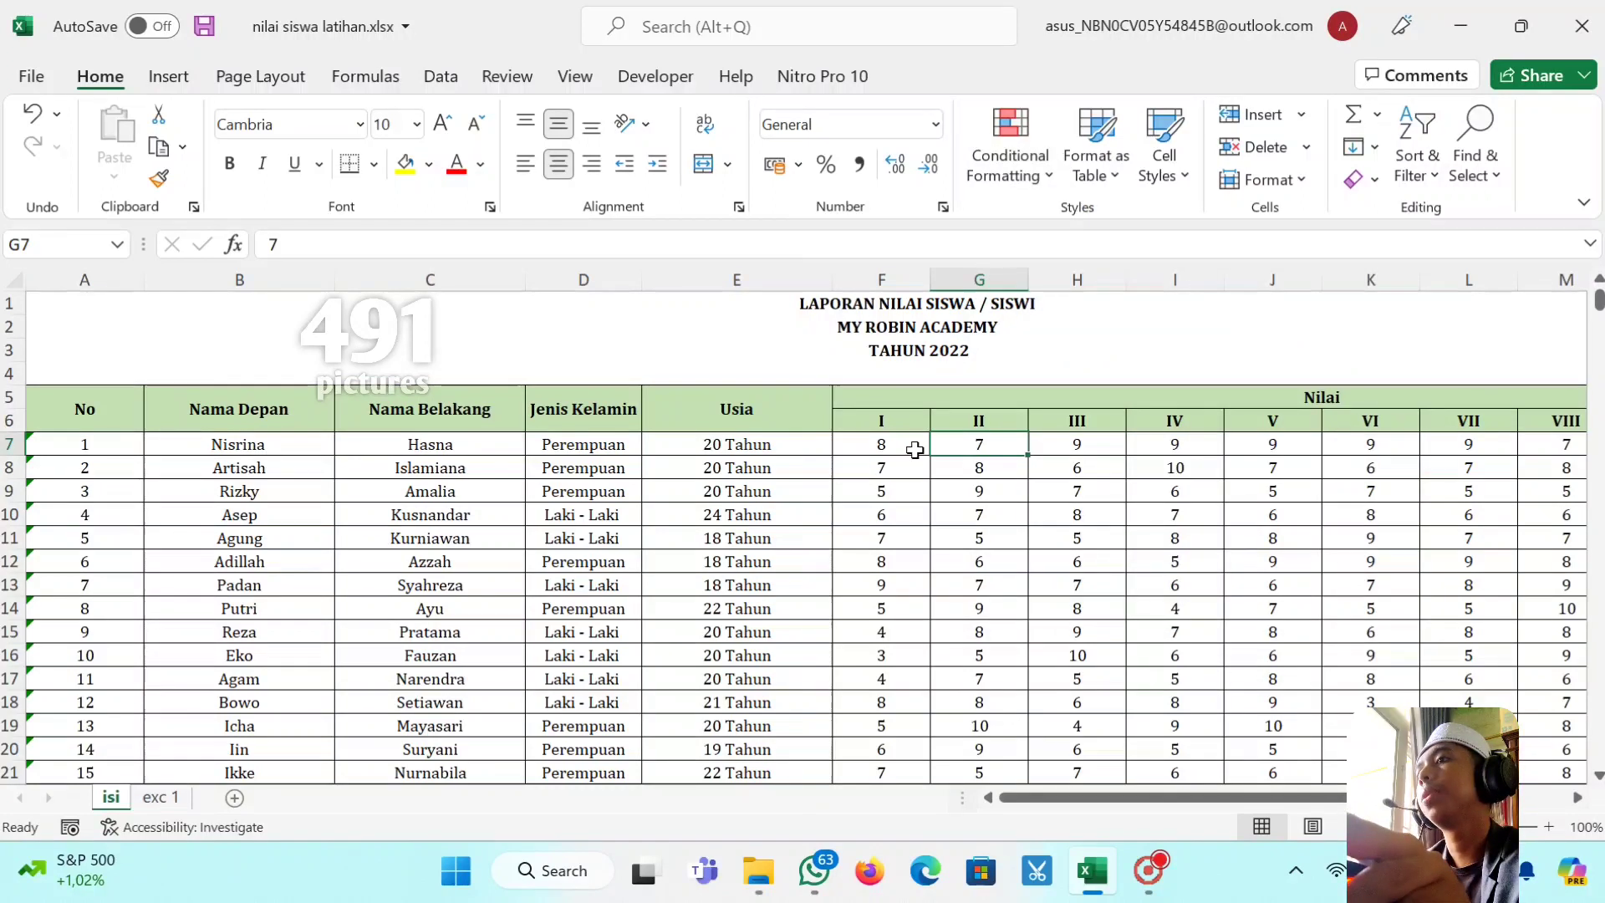
Step: Enter the grades 11, 14 and 15 in cells F14 to F16 of column I under Nilai
{"action": "left_click", "coordinate": [884, 609]}
{"action": "type", "text": "11"}
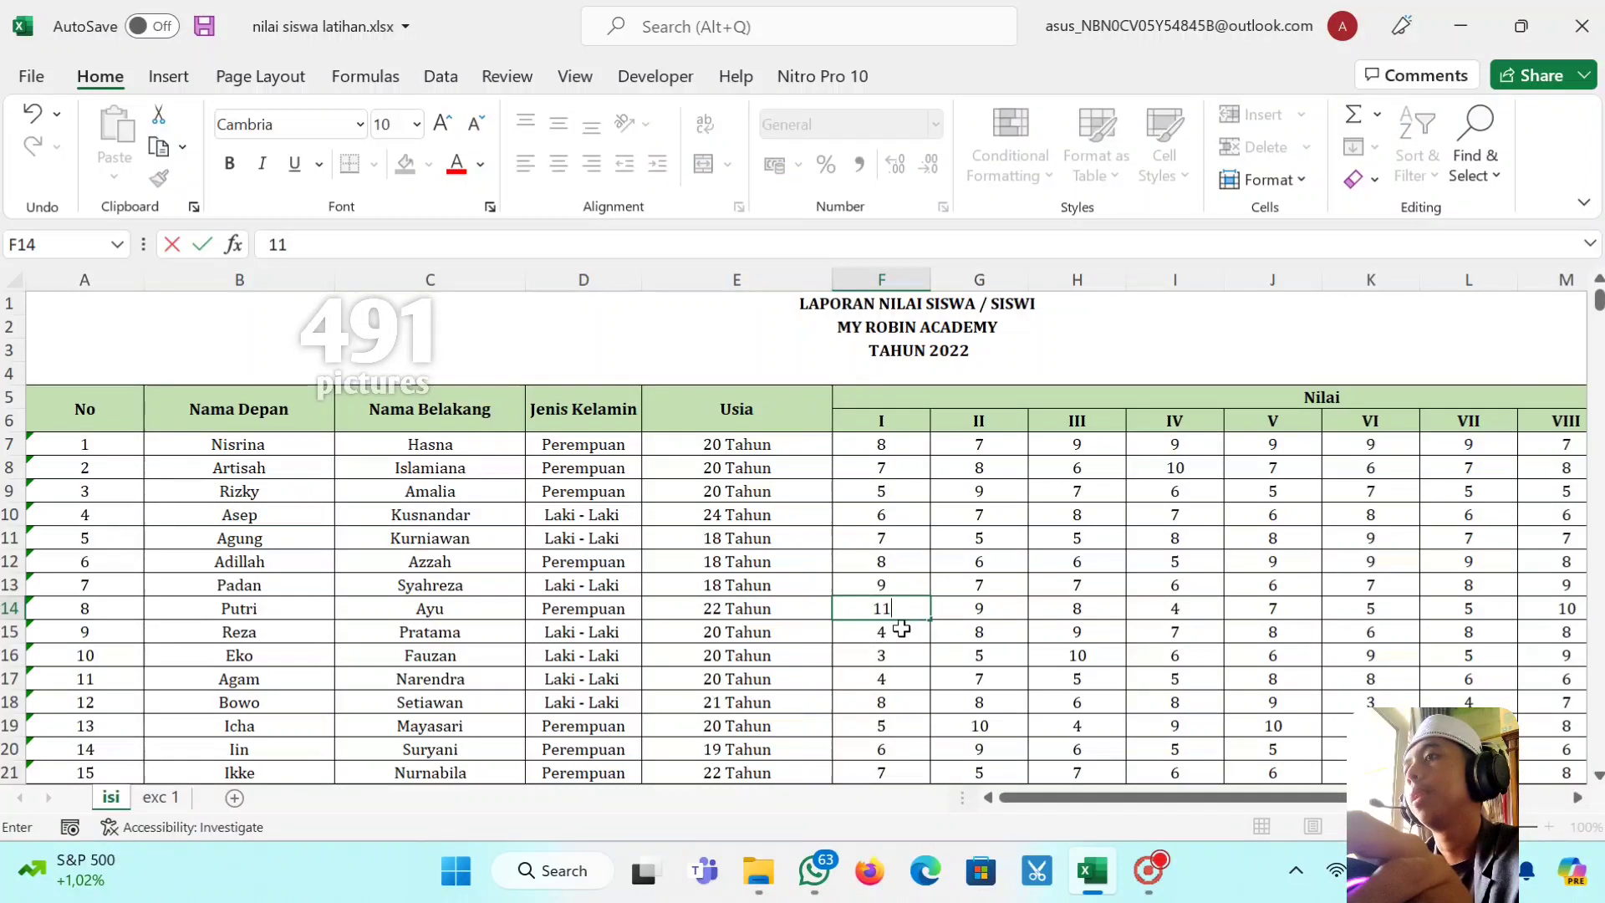
{"action": "key", "text": "Return"}
{"action": "type", "text": "14"}
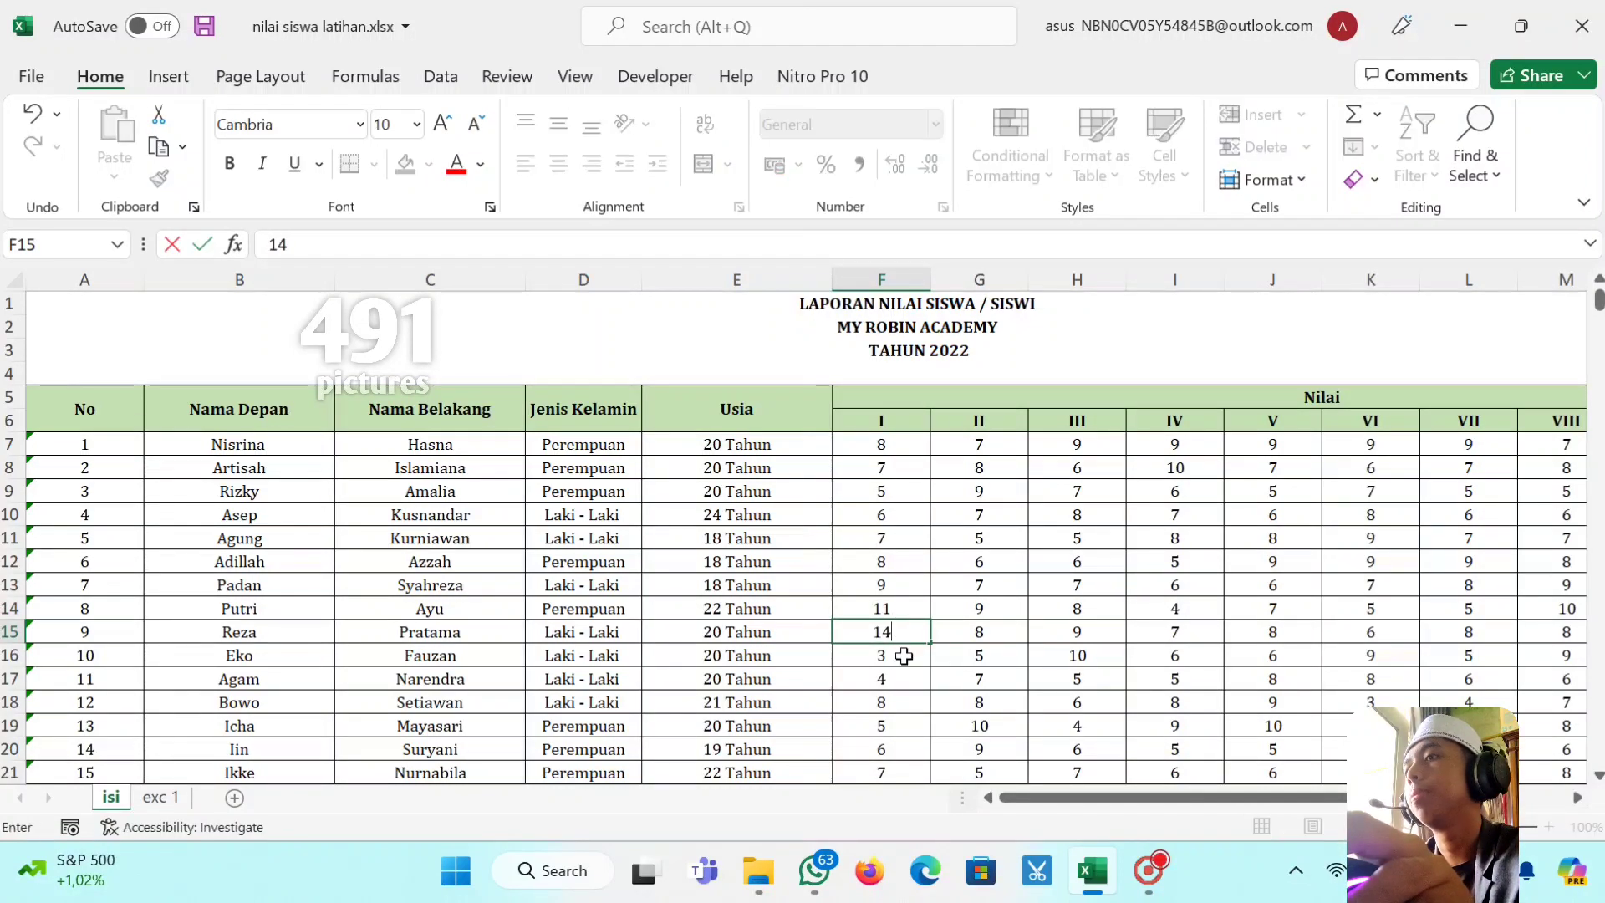
{"action": "key", "text": "Return"}
{"action": "type", "text": "15"}
Step: Try a Top 10 Items highlight on F7:F16 with counts of 3 and 4, and discard the rule
{"action": "left_click_drag", "start_coordinate": [883, 444], "coordinate": [930, 665]}
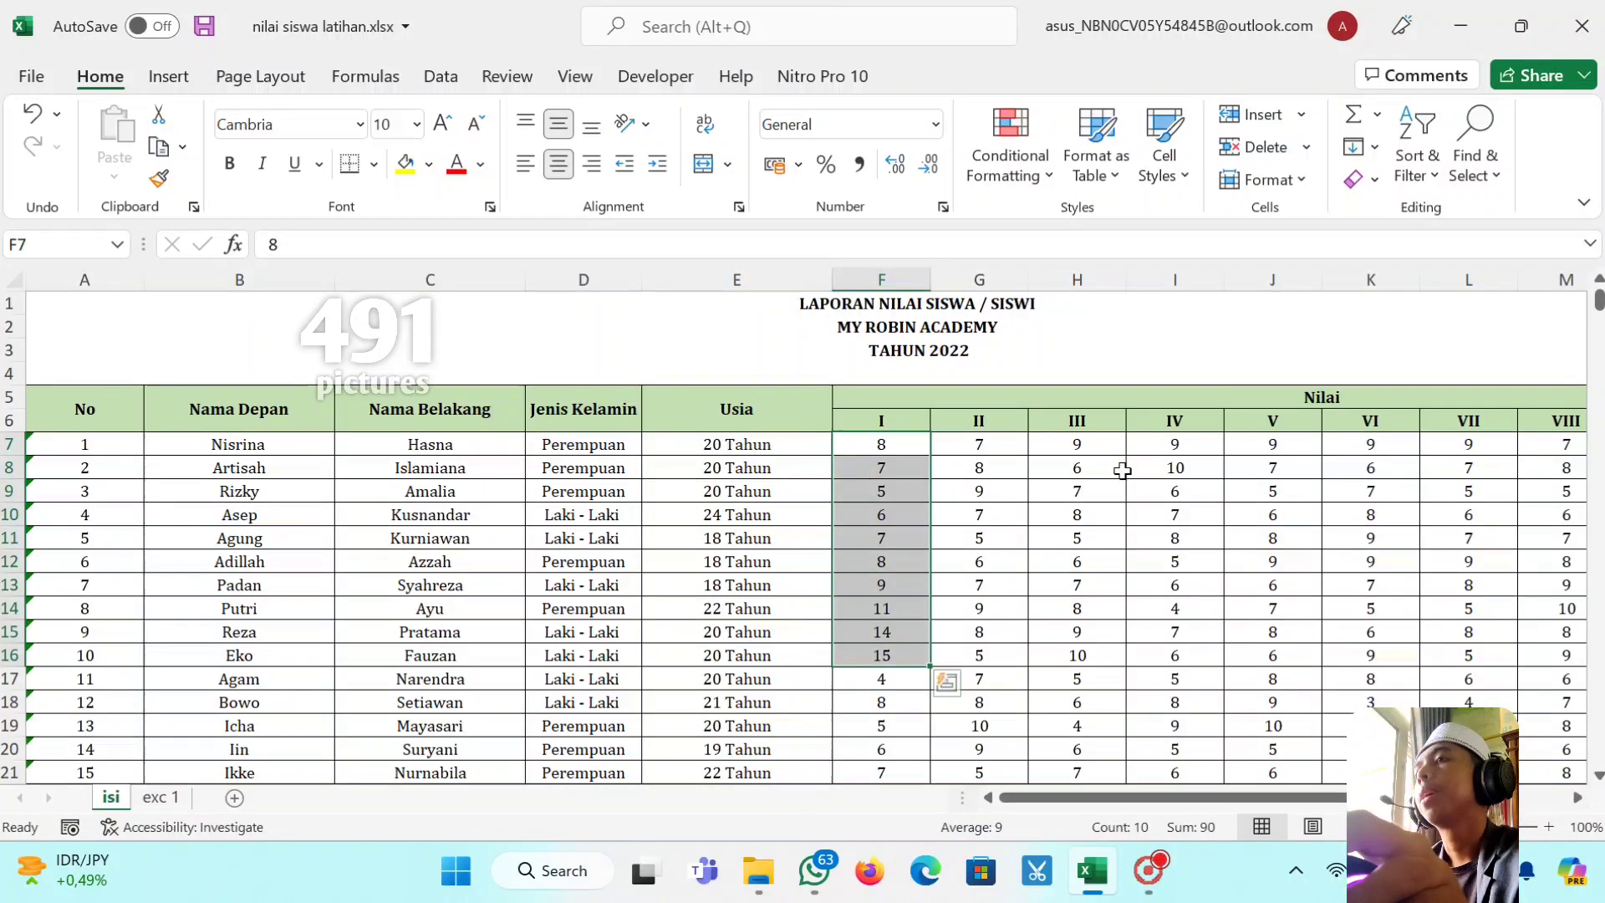
{"action": "left_click", "coordinate": [1048, 178]}
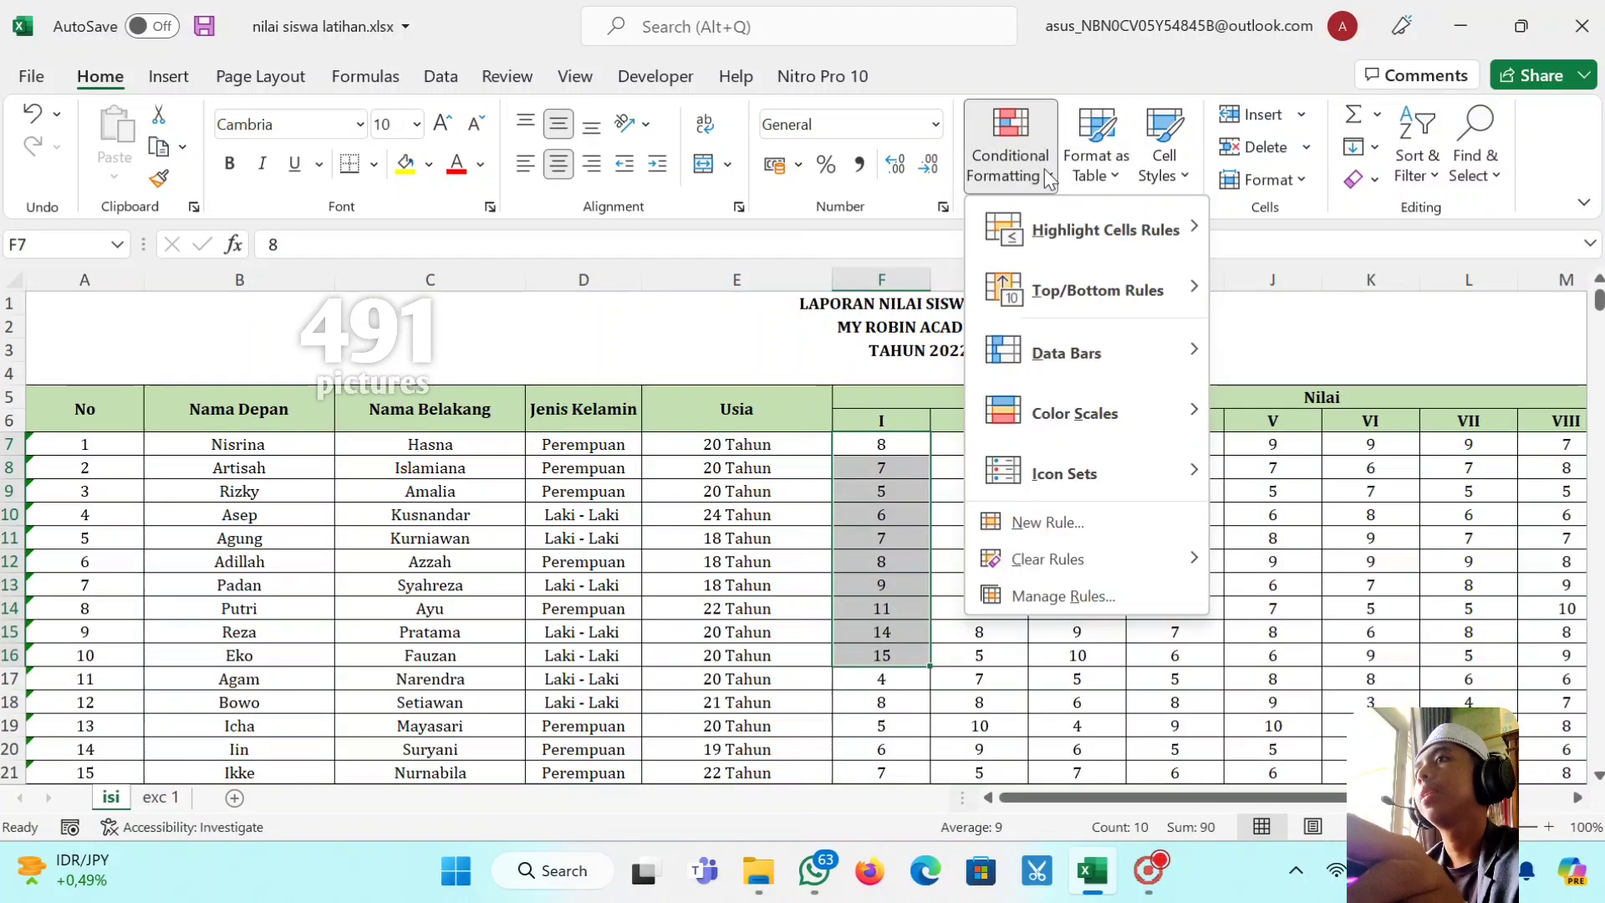
{"action": "mouse_move", "coordinate": [1149, 276]}
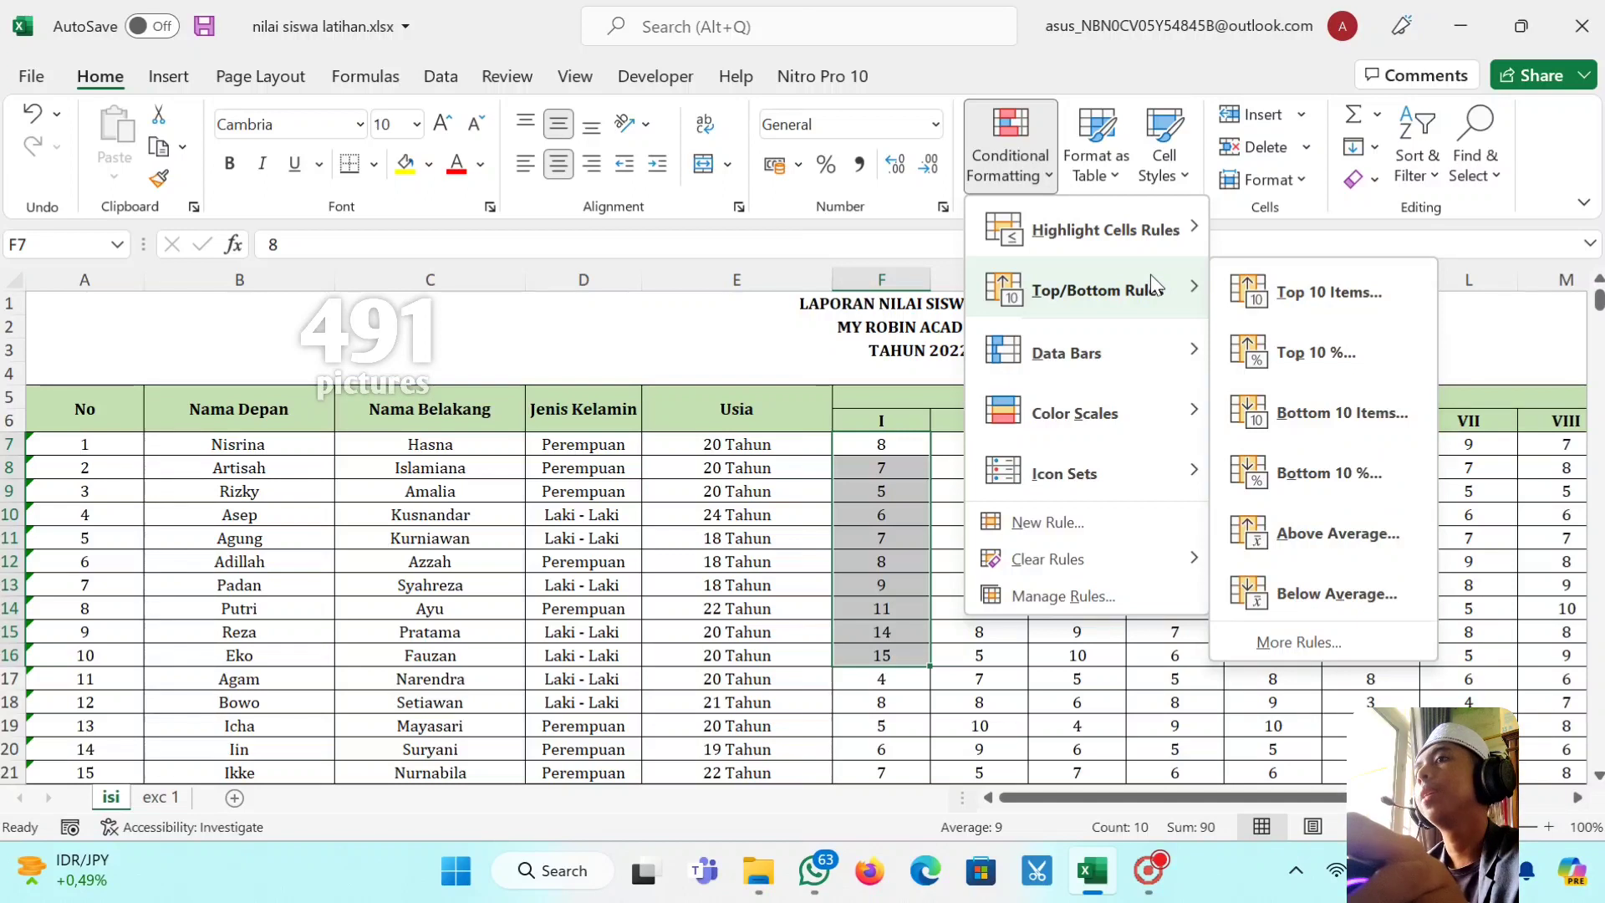
{"action": "left_click", "coordinate": [1322, 293]}
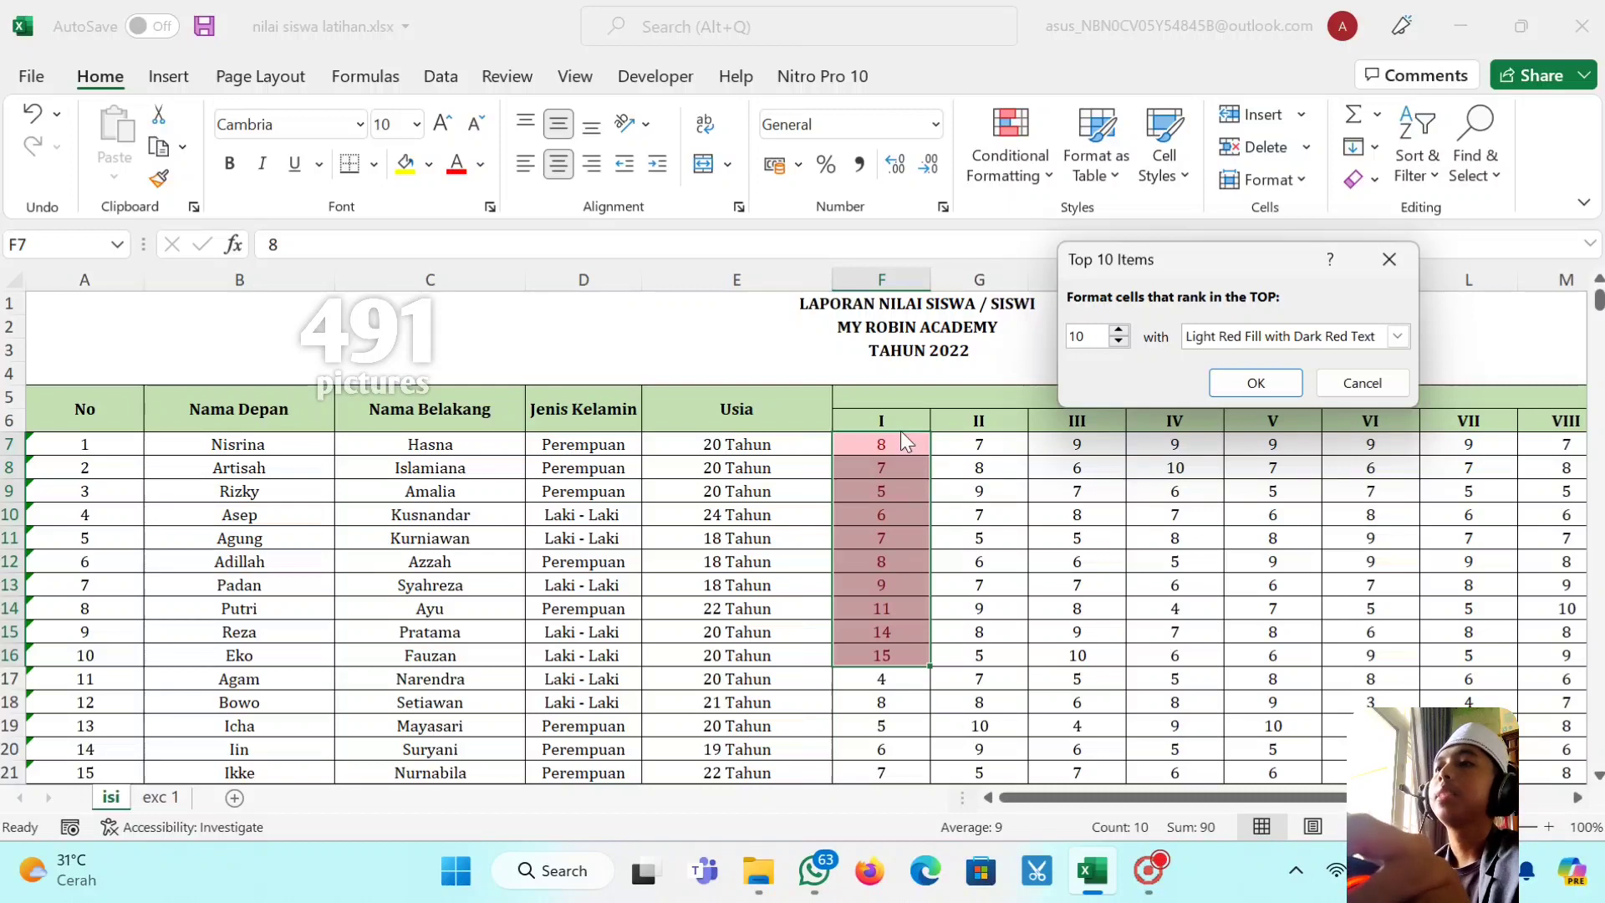
{"action": "left_click", "coordinate": [1119, 340]}
{"action": "left_click", "coordinate": [1119, 340]}
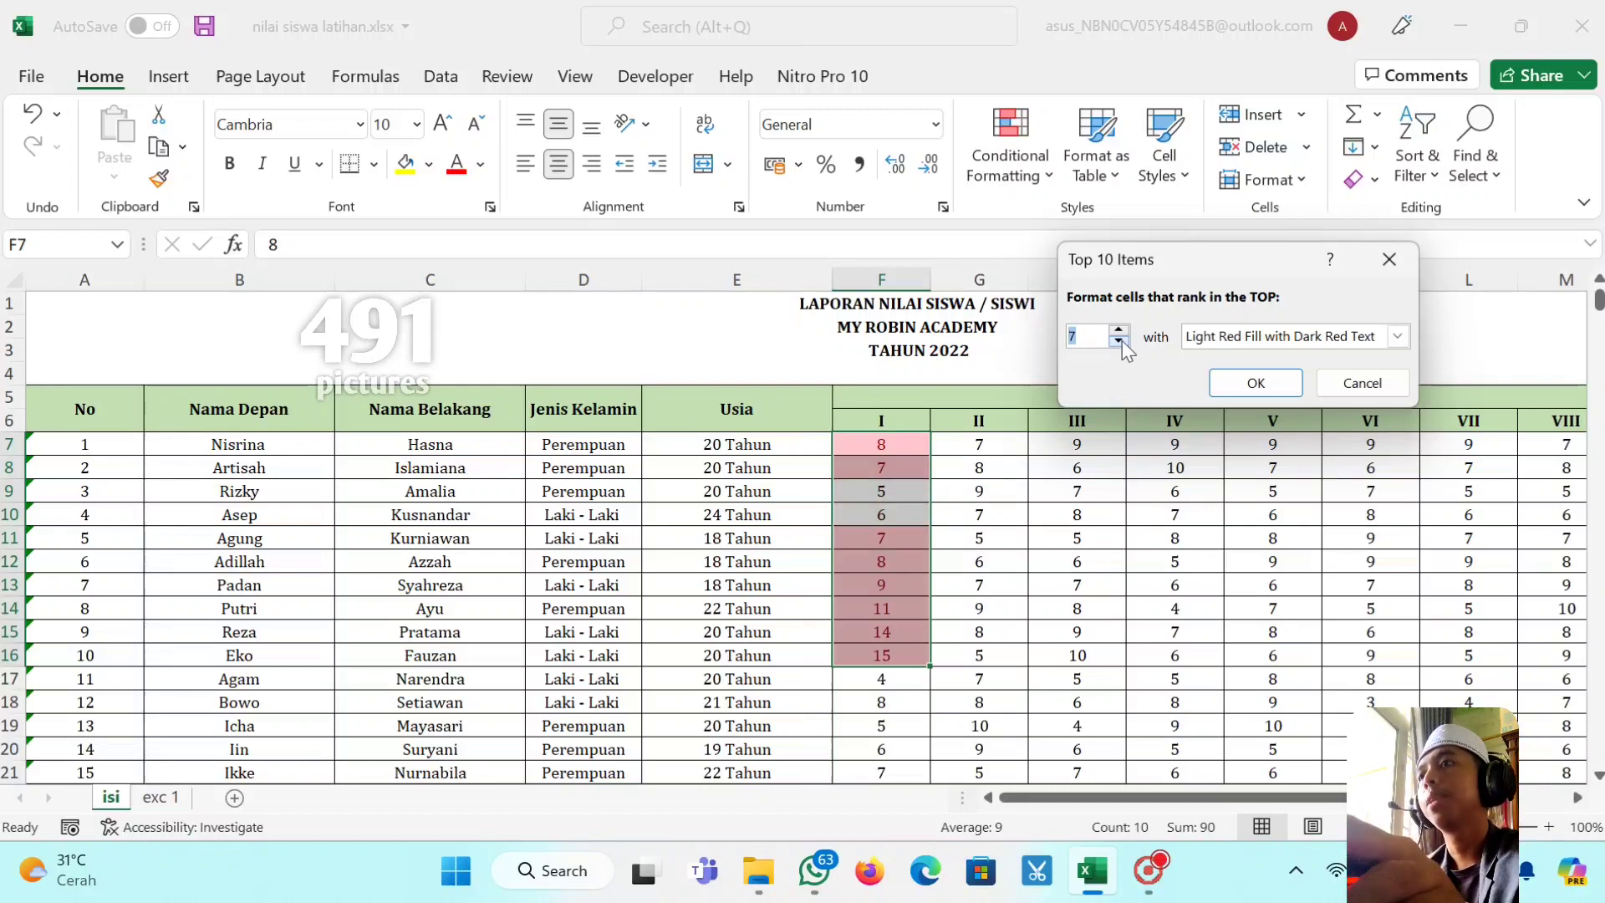
{"action": "left_click", "coordinate": [1119, 340]}
{"action": "left_click", "coordinate": [1119, 341]}
{"action": "left_click", "coordinate": [1118, 340]}
{"action": "left_click", "coordinate": [1119, 340]}
{"action": "left_click", "coordinate": [1119, 340]}
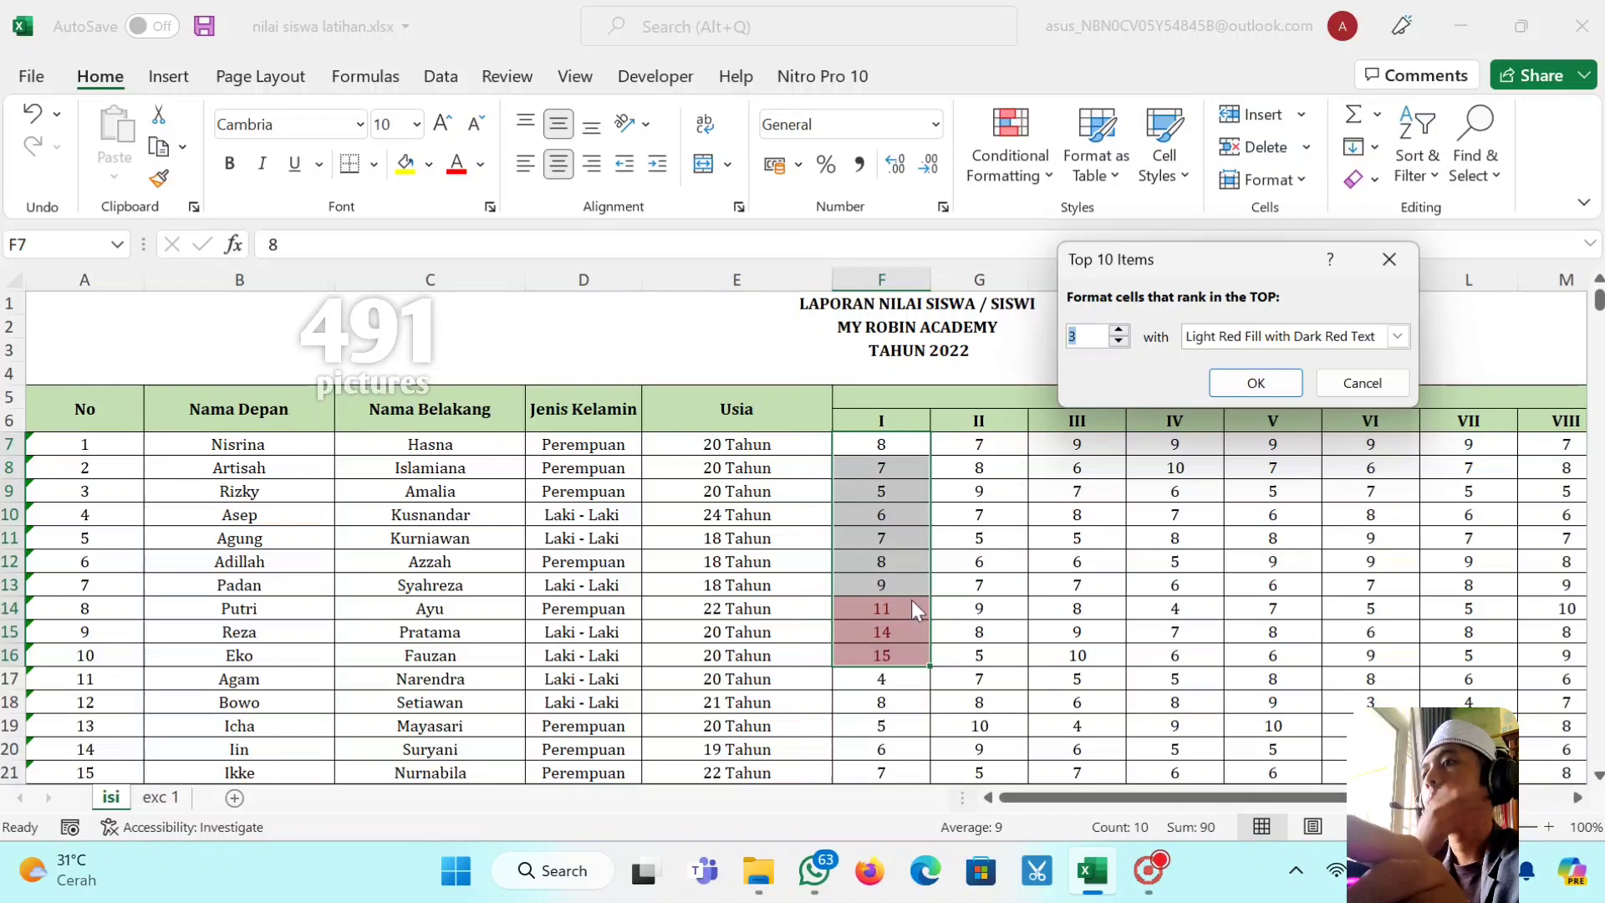
{"action": "left_click", "coordinate": [1120, 329]}
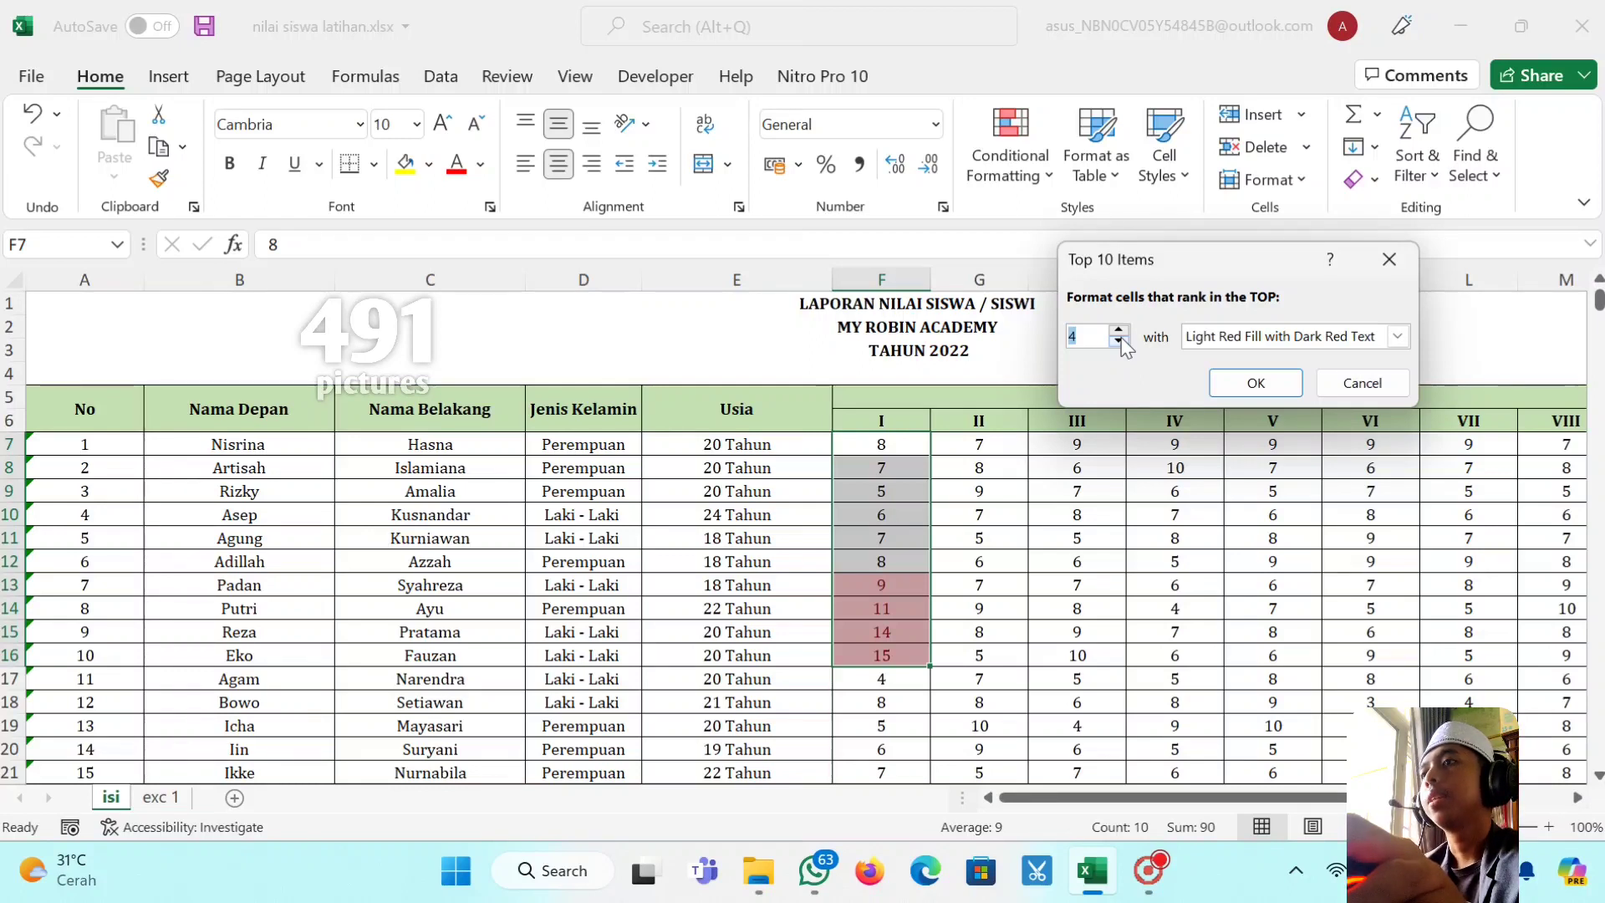
{"action": "left_click", "coordinate": [1378, 387]}
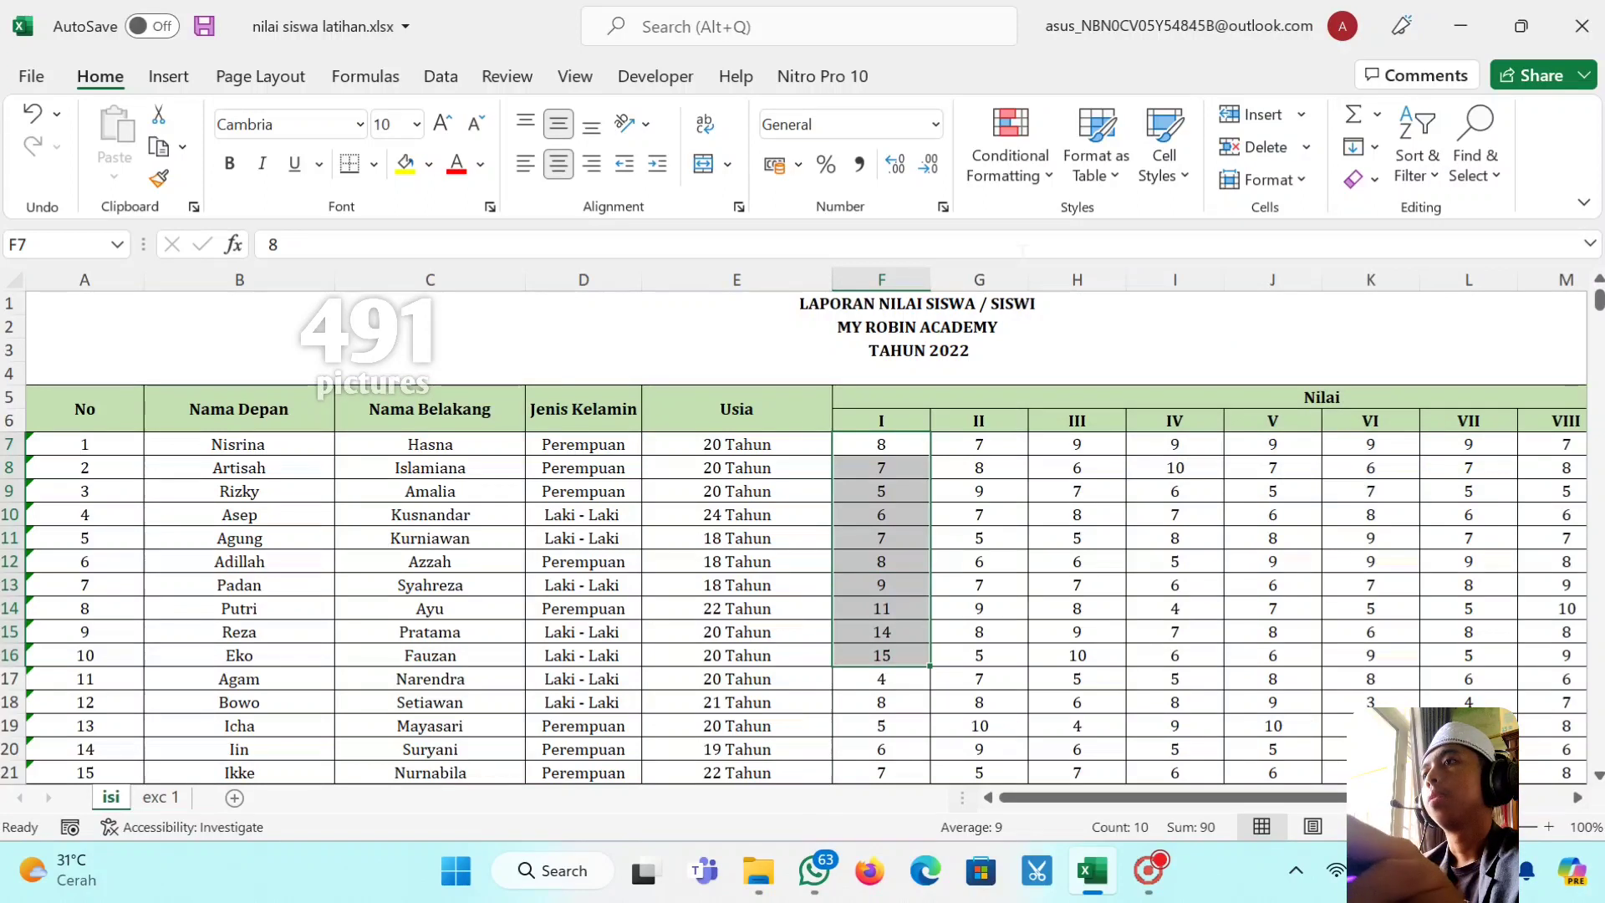
{"action": "left_click", "coordinate": [1020, 163]}
{"action": "mouse_move", "coordinate": [1101, 313]}
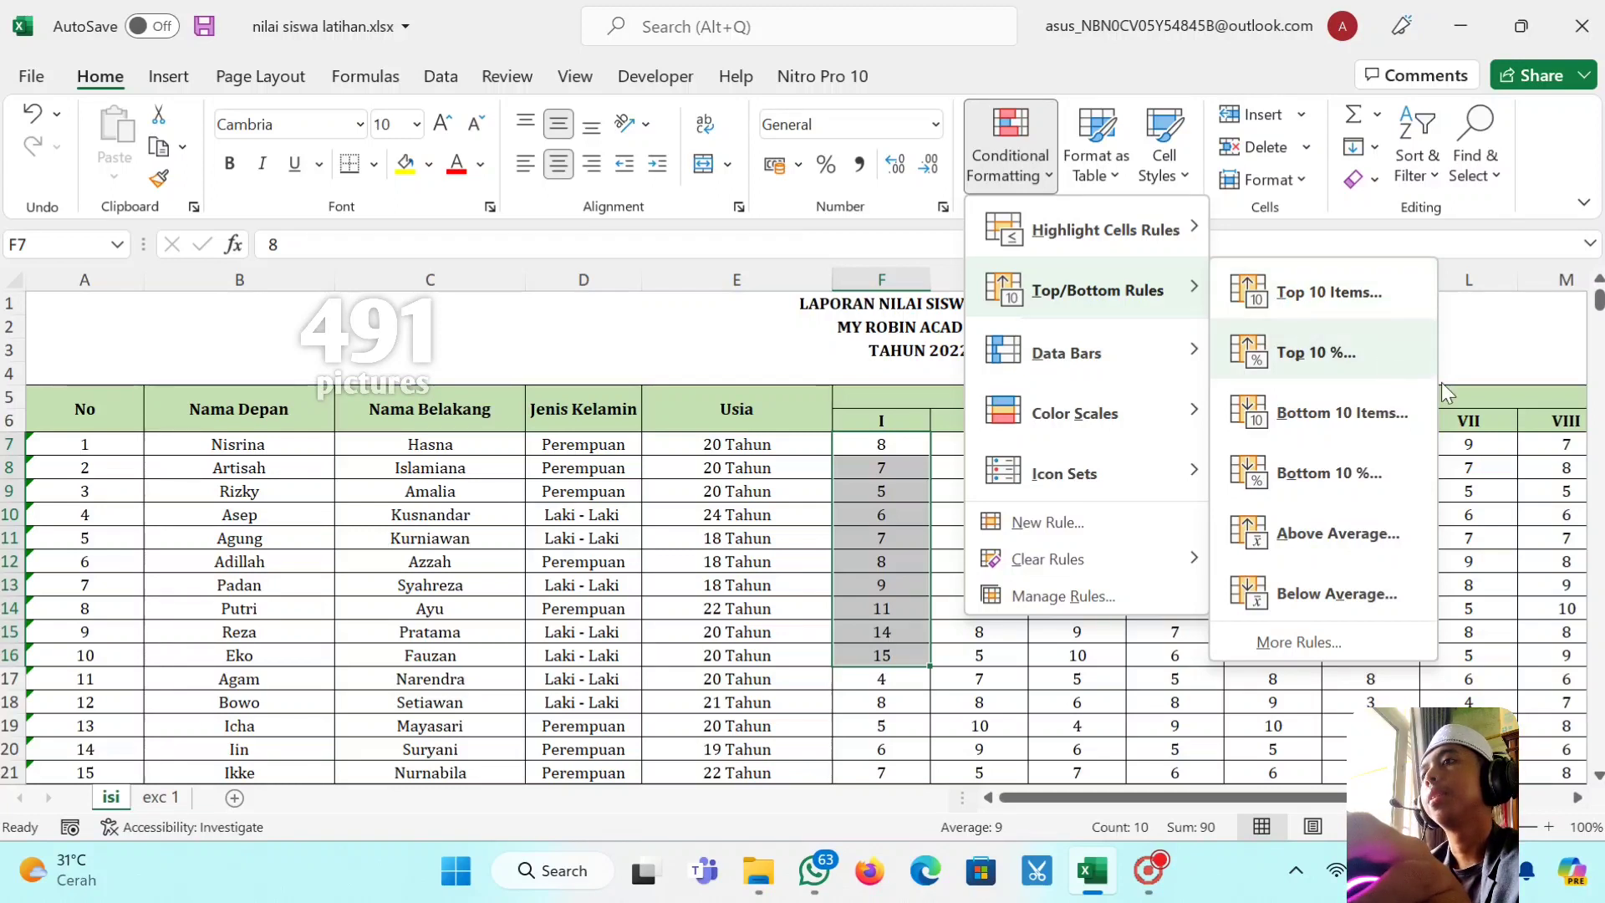
{"action": "left_click", "coordinate": [1474, 400]}
{"action": "left_click", "coordinate": [1296, 400]}
Step: Change the first two grades in column I to 3 in F7 and 4 in F8
{"action": "left_click", "coordinate": [913, 443]}
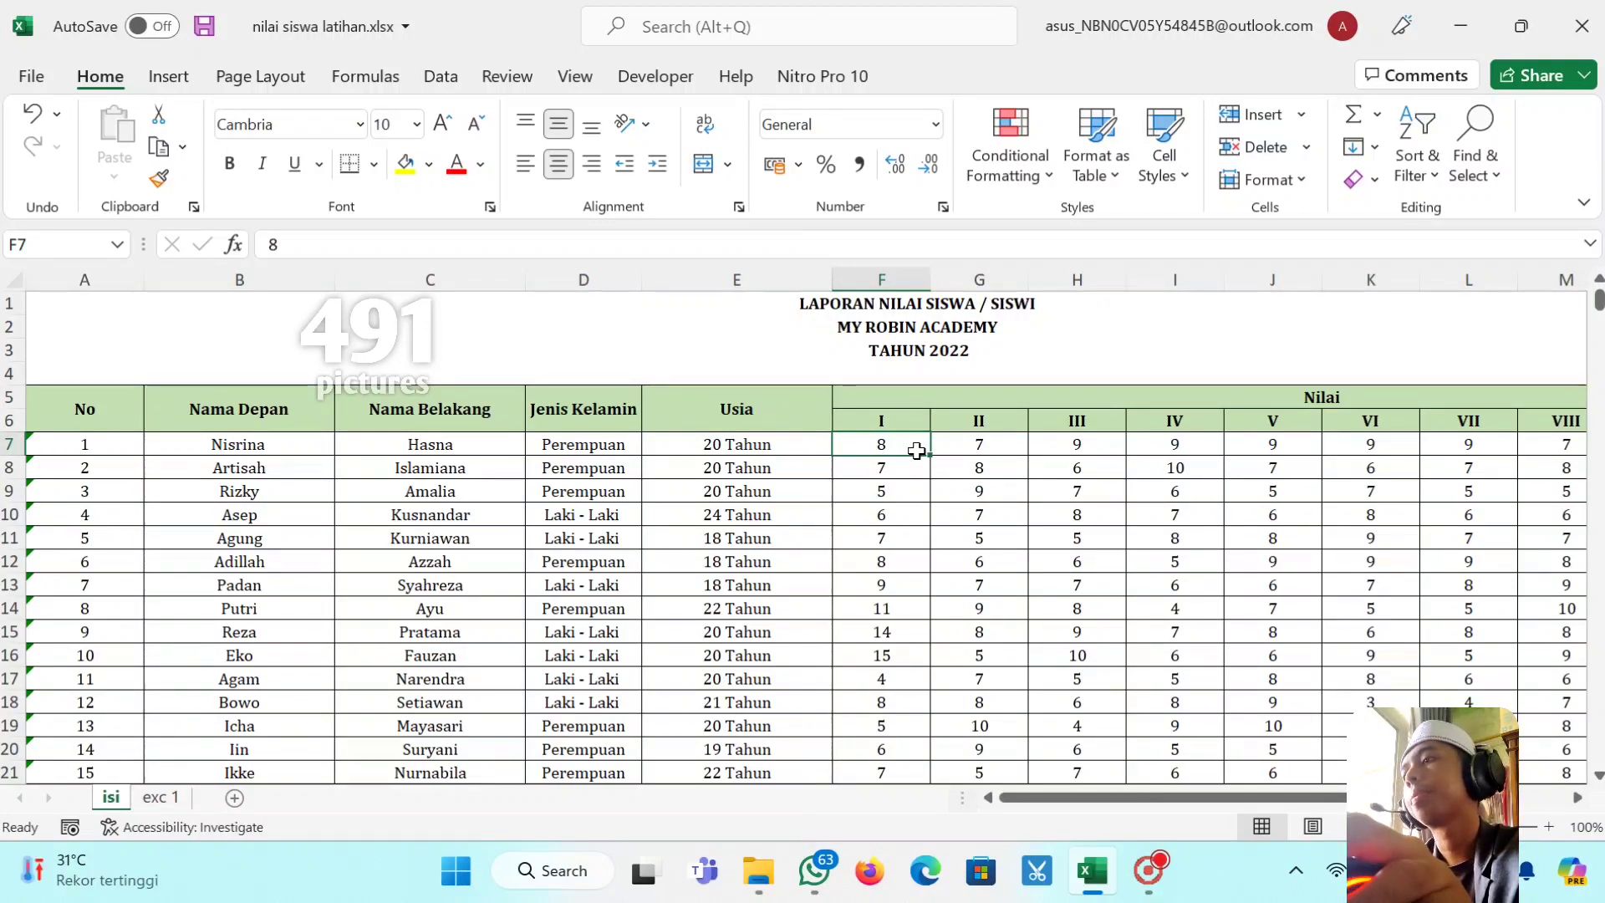
{"action": "type", "text": "3"}
{"action": "key", "text": "Return"}
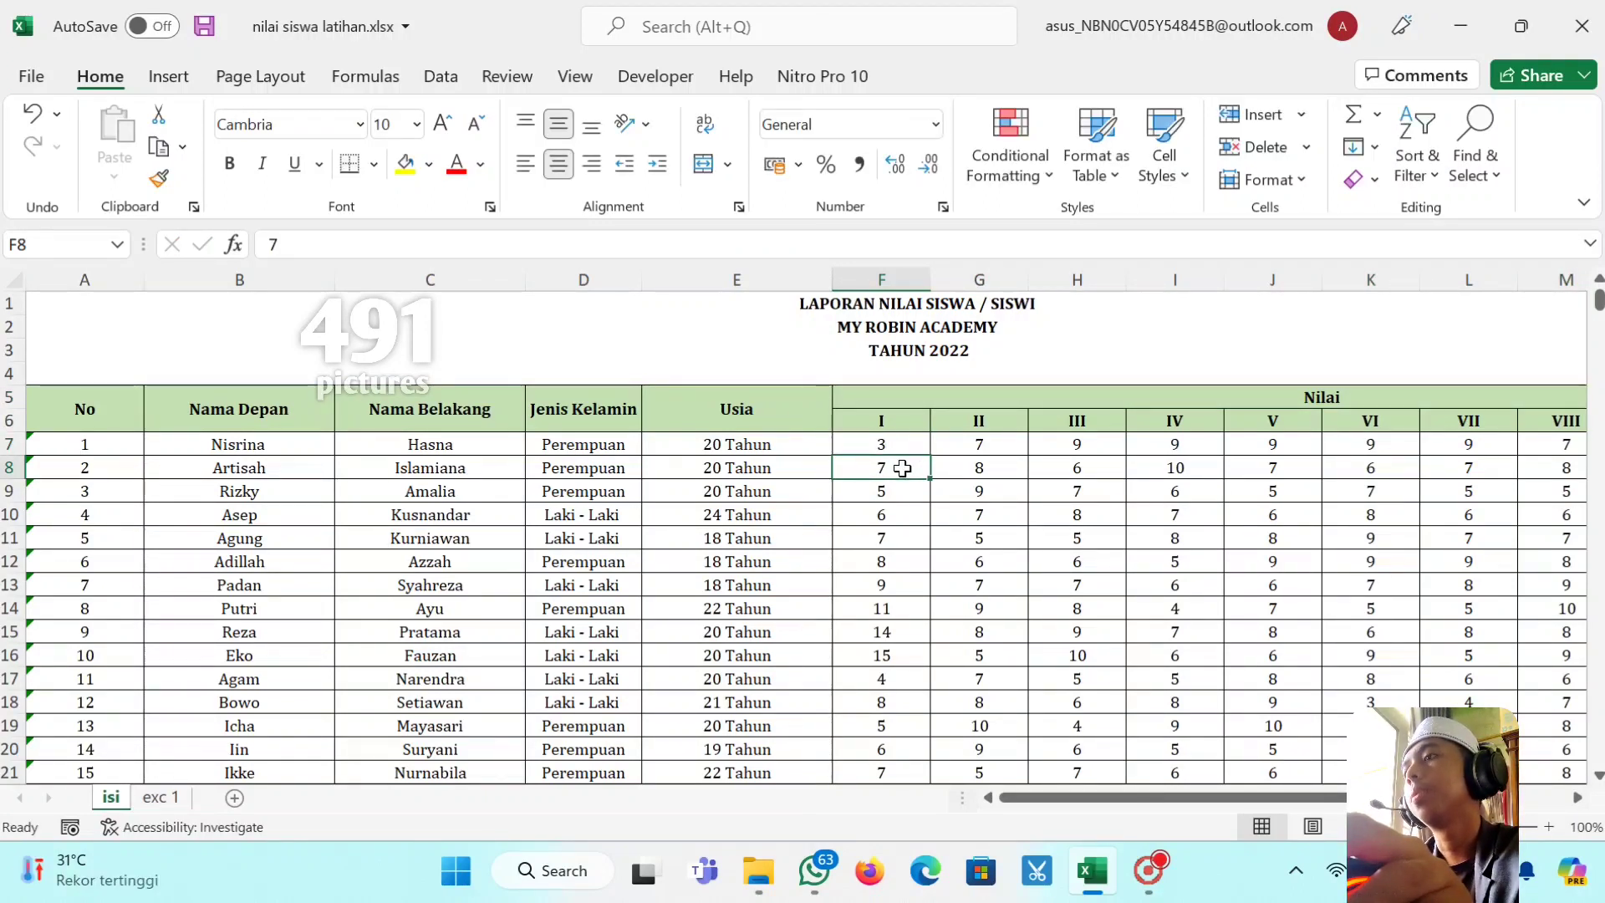
{"action": "type", "text": "4"}
{"action": "left_click", "coordinate": [906, 513]}
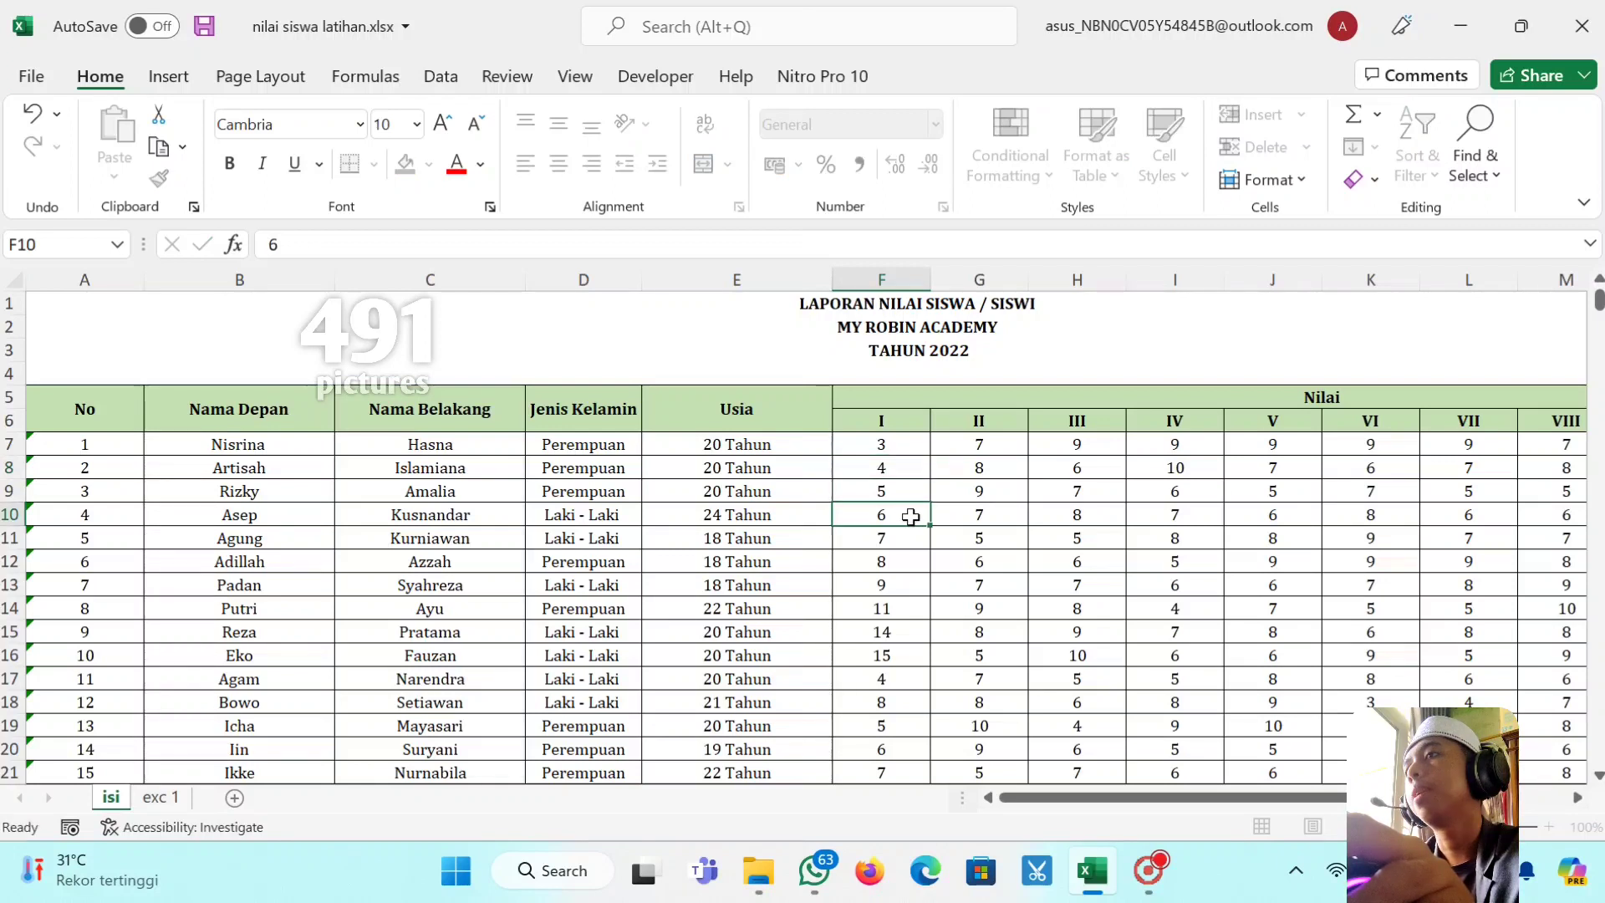
Step: Try a Bottom 10 Items highlight on F7:F16 with the count reduced to 3 and light red fill with dark red text
{"action": "left_click_drag", "start_coordinate": [910, 444], "coordinate": [906, 655]}
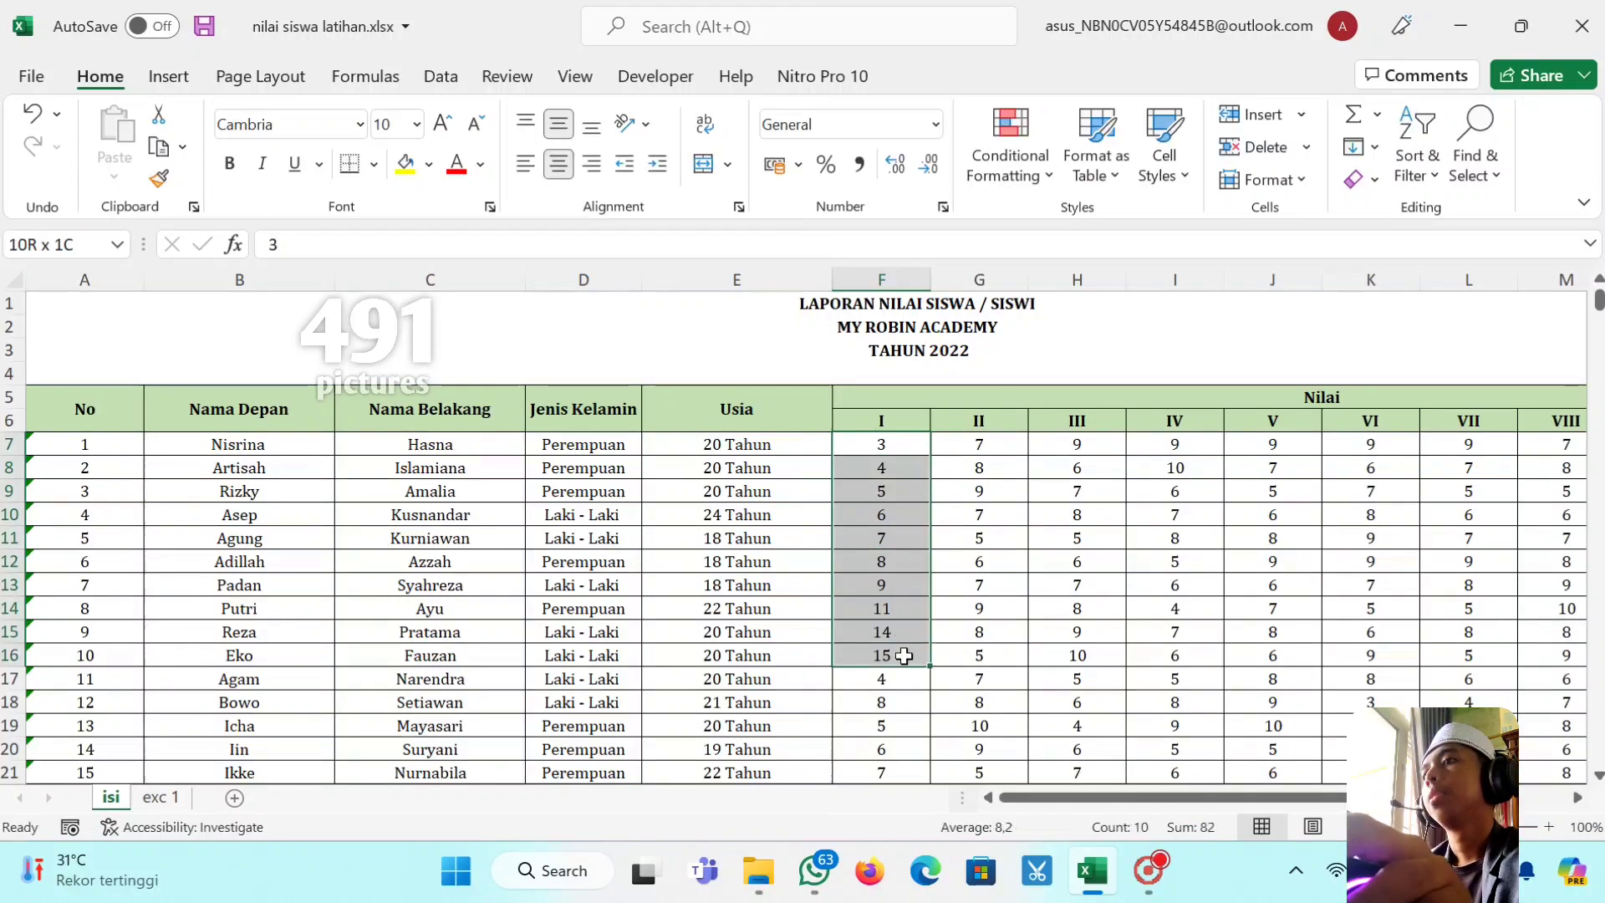
{"action": "left_click", "coordinate": [1010, 159]}
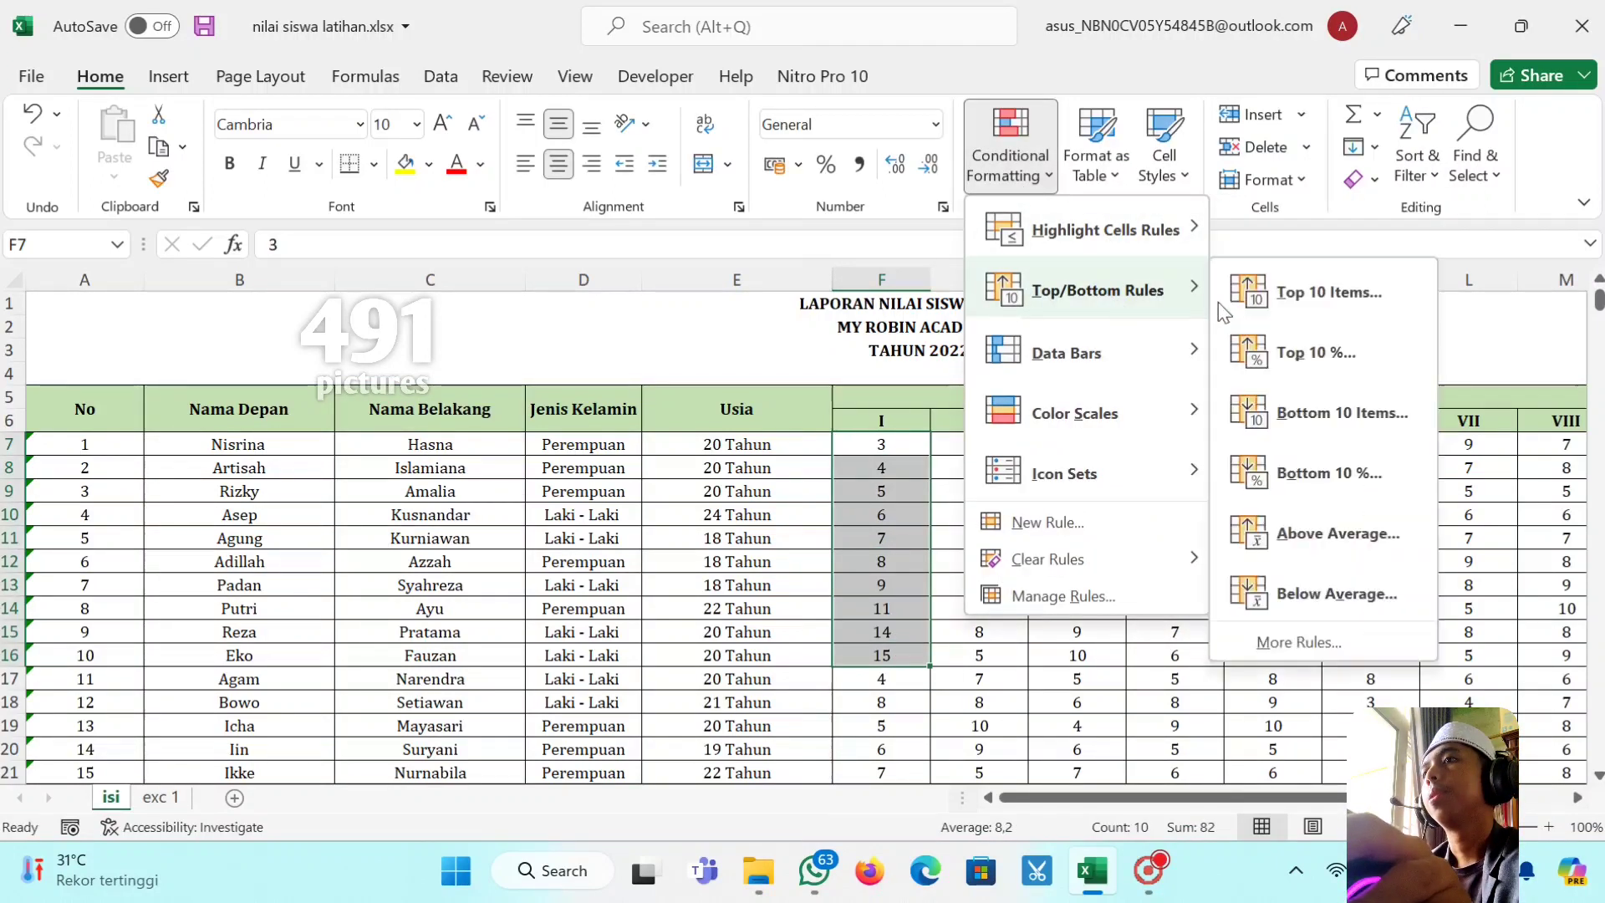
{"action": "left_click", "coordinate": [1325, 413]}
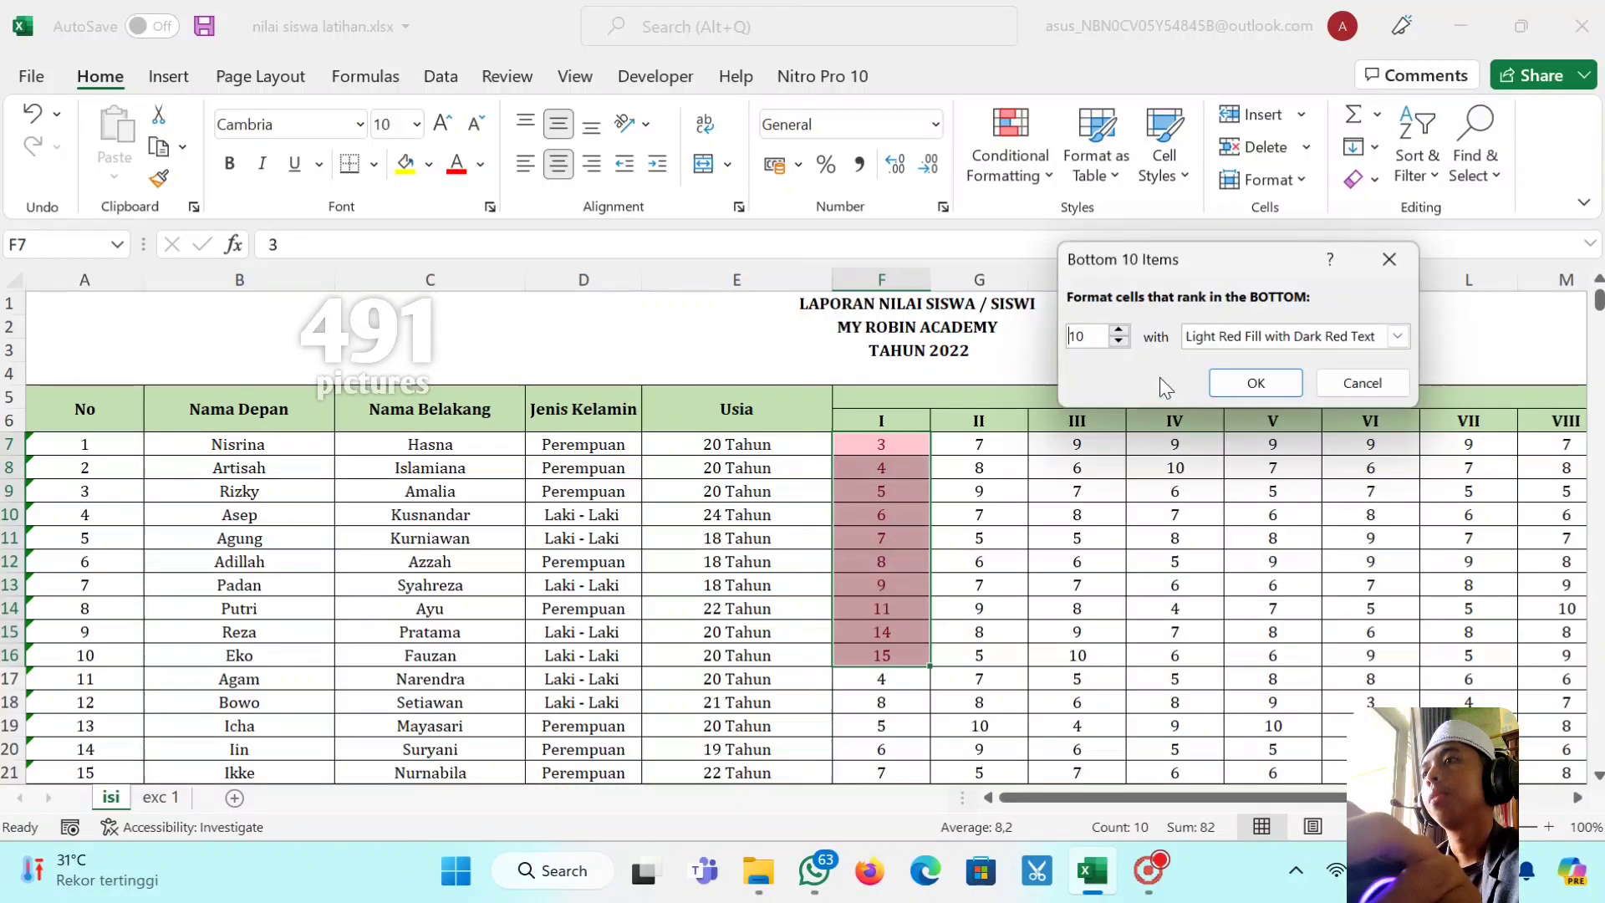
{"action": "left_click", "coordinate": [1118, 341]}
{"action": "left_click", "coordinate": [1118, 341]}
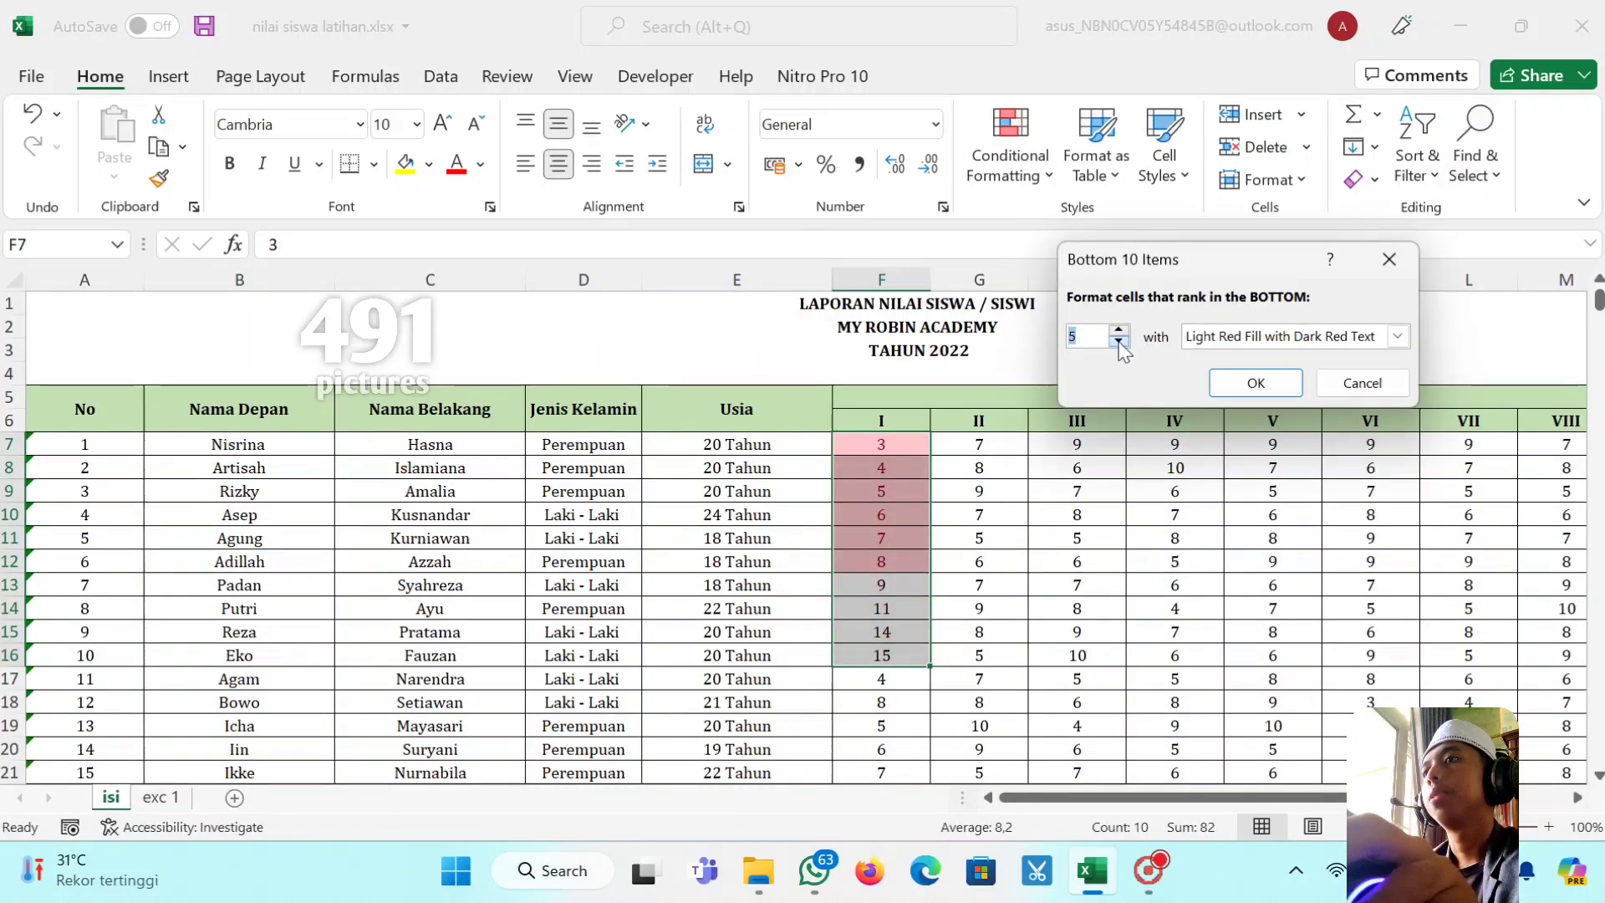
{"action": "left_click", "coordinate": [1119, 341]}
{"action": "left_click", "coordinate": [1120, 342]}
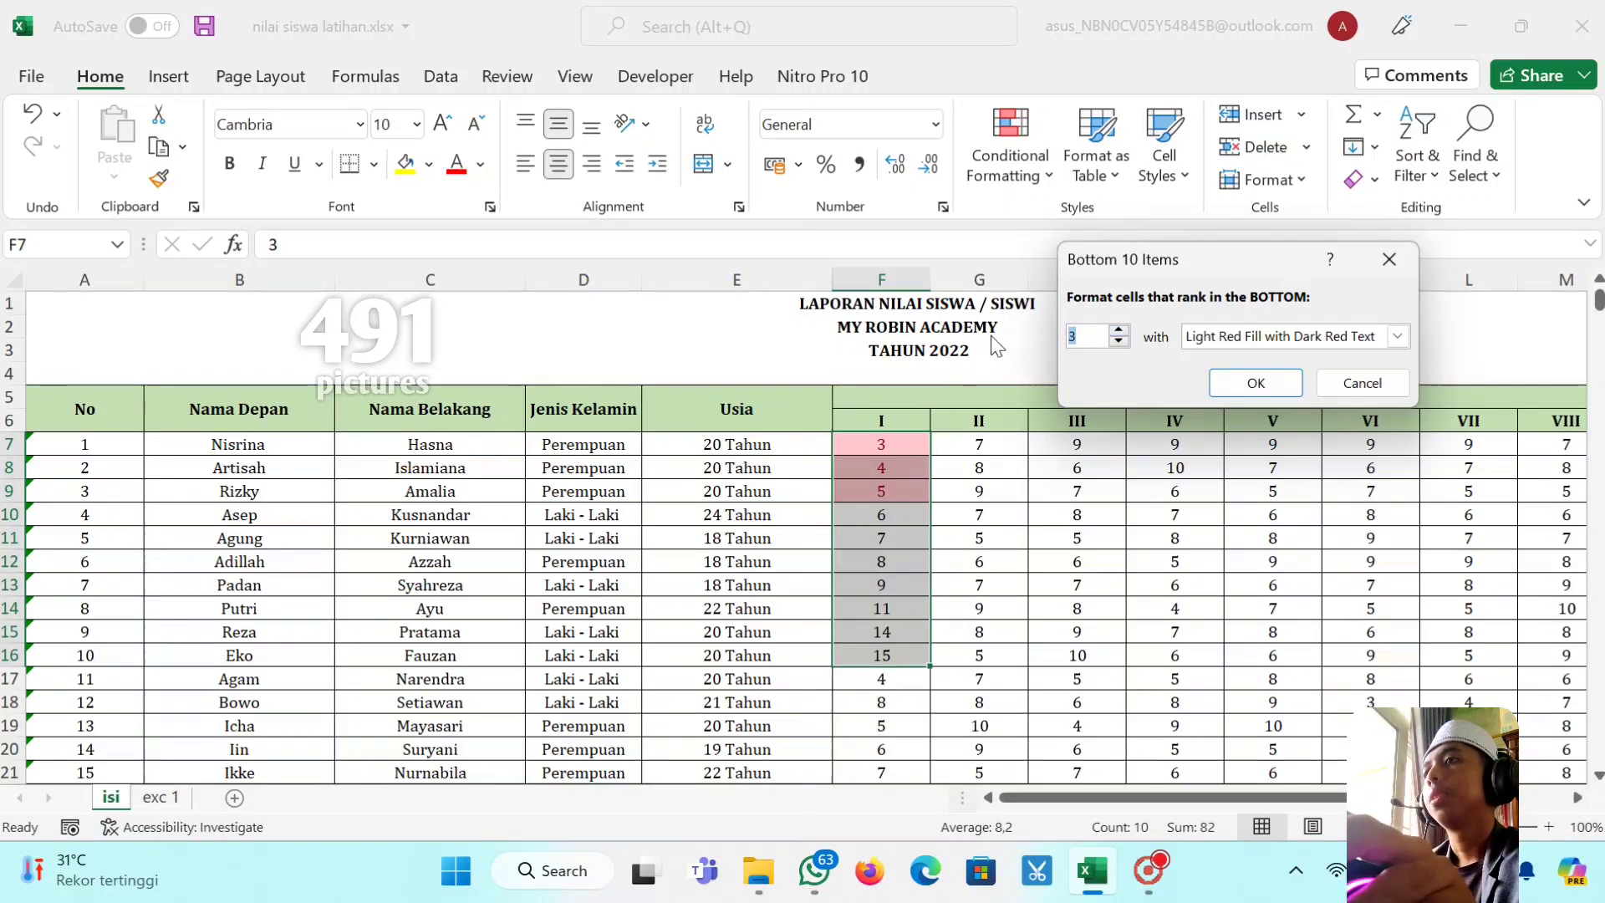
Step: Test larger counts in the Bottom 10 Items rule, return the count to 3 and discard the rule
{"action": "left_click", "coordinate": [1119, 331]}
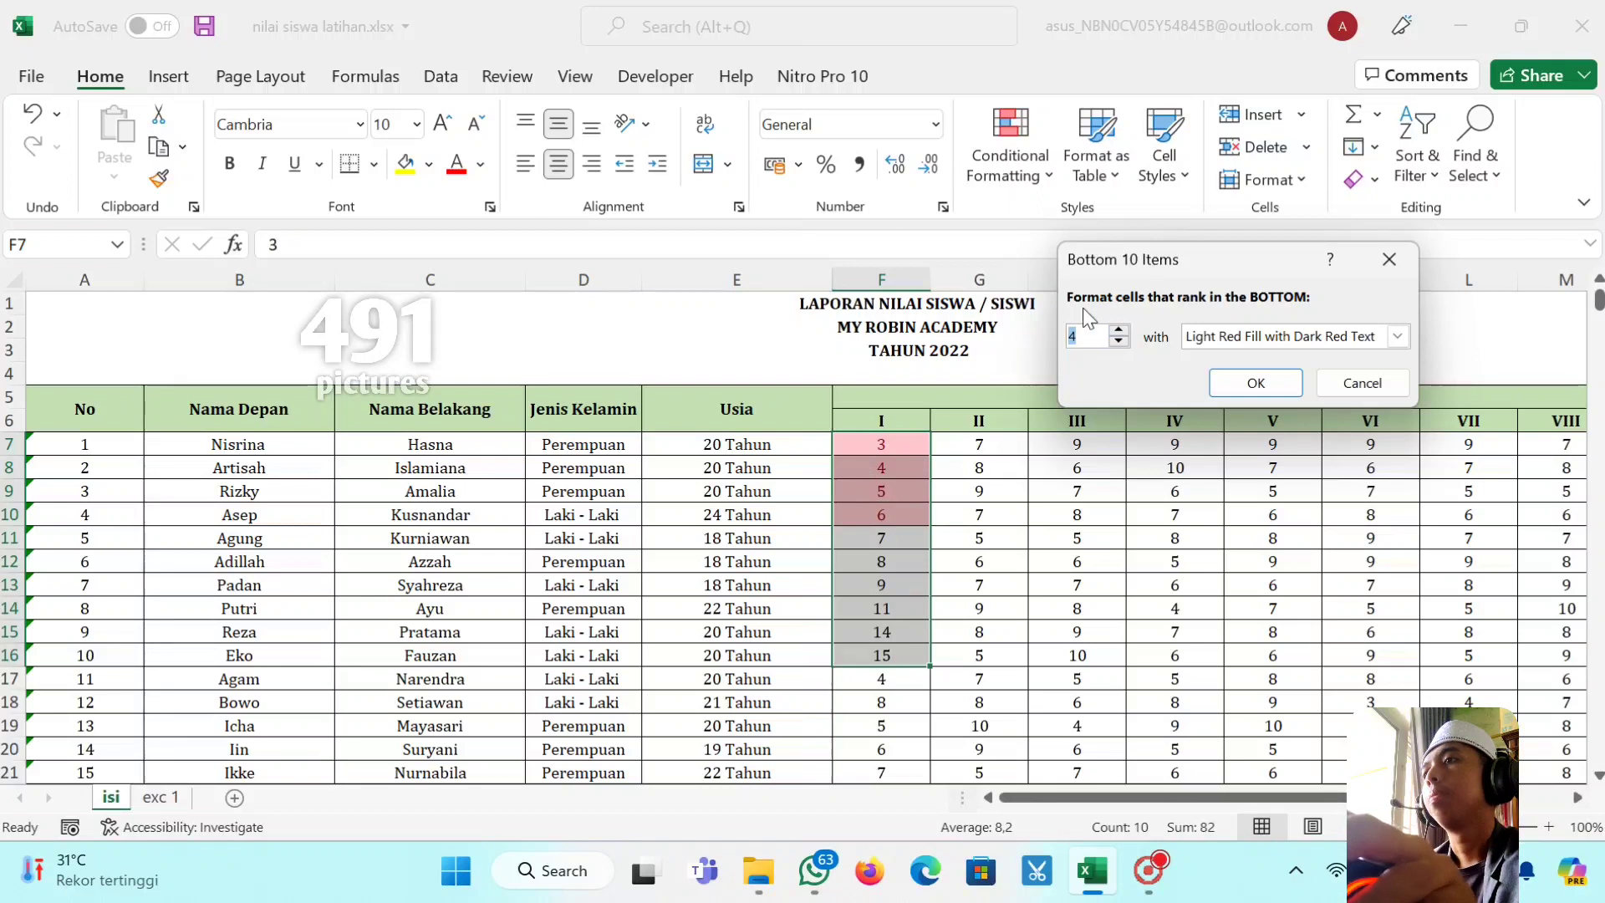
{"action": "left_click", "coordinate": [1119, 331]}
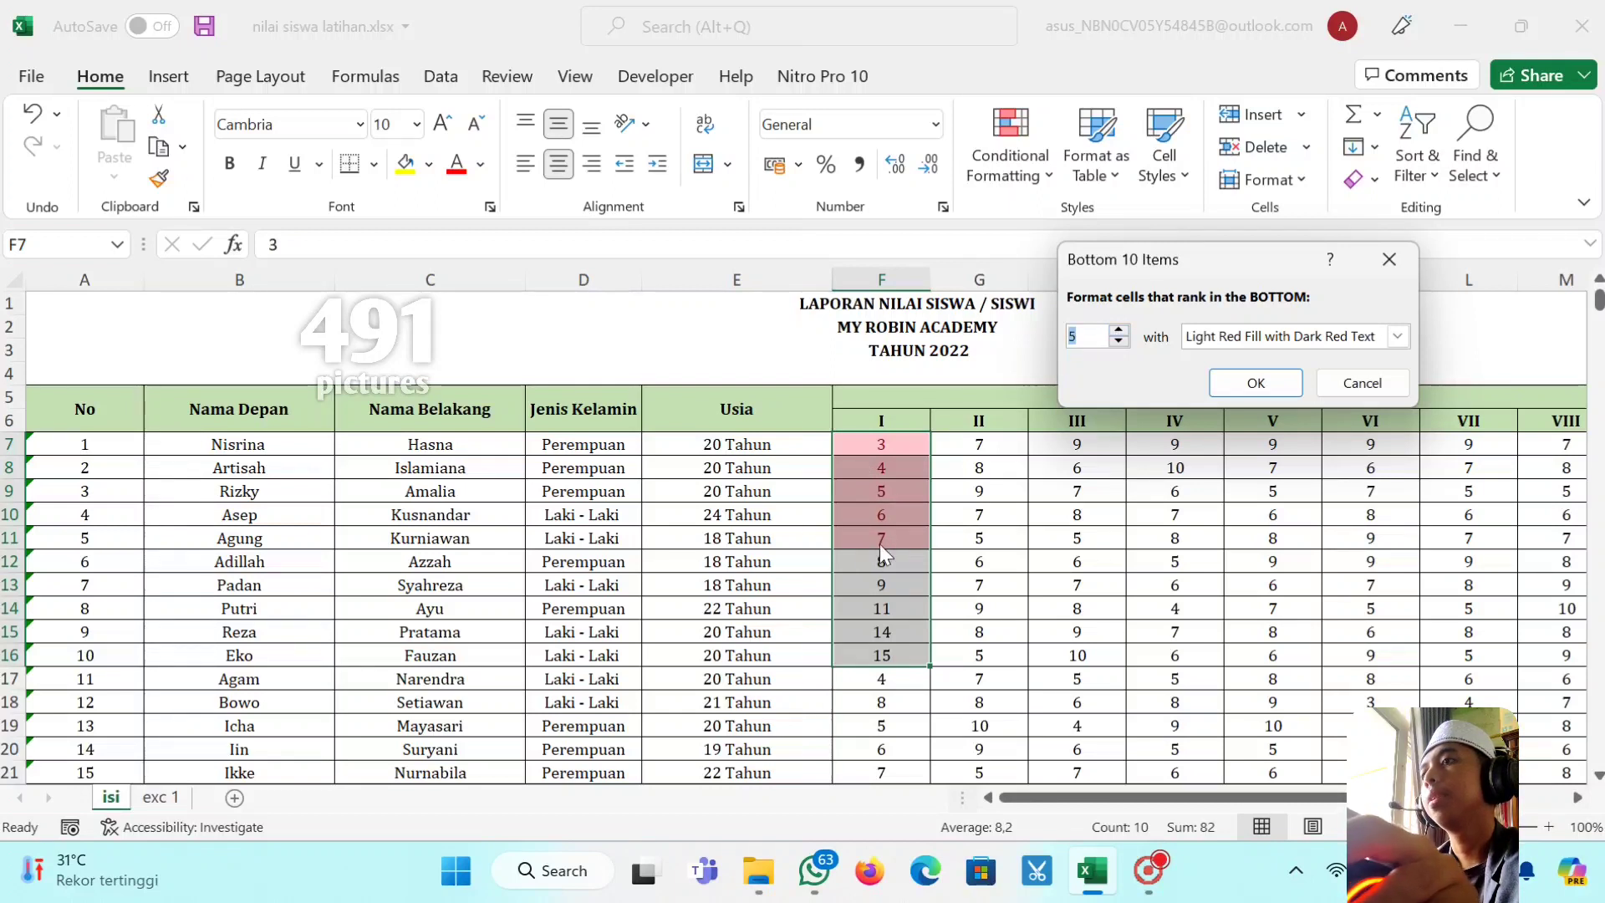
{"action": "left_click", "coordinate": [1120, 331]}
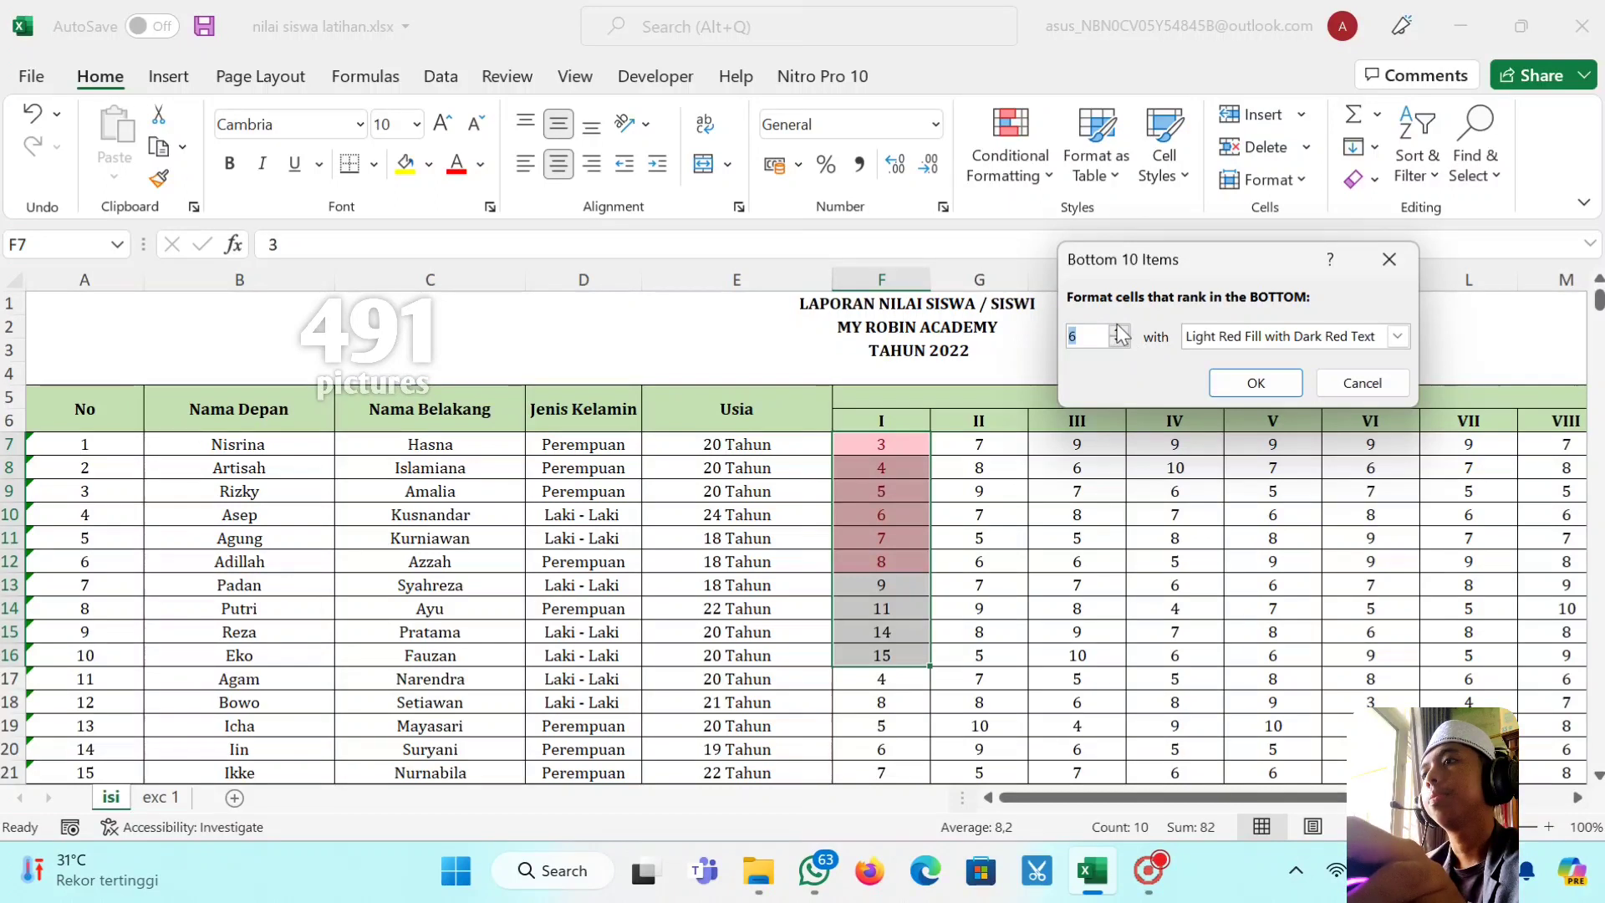
{"action": "left_click", "coordinate": [1121, 331]}
{"action": "left_click", "coordinate": [1121, 331]}
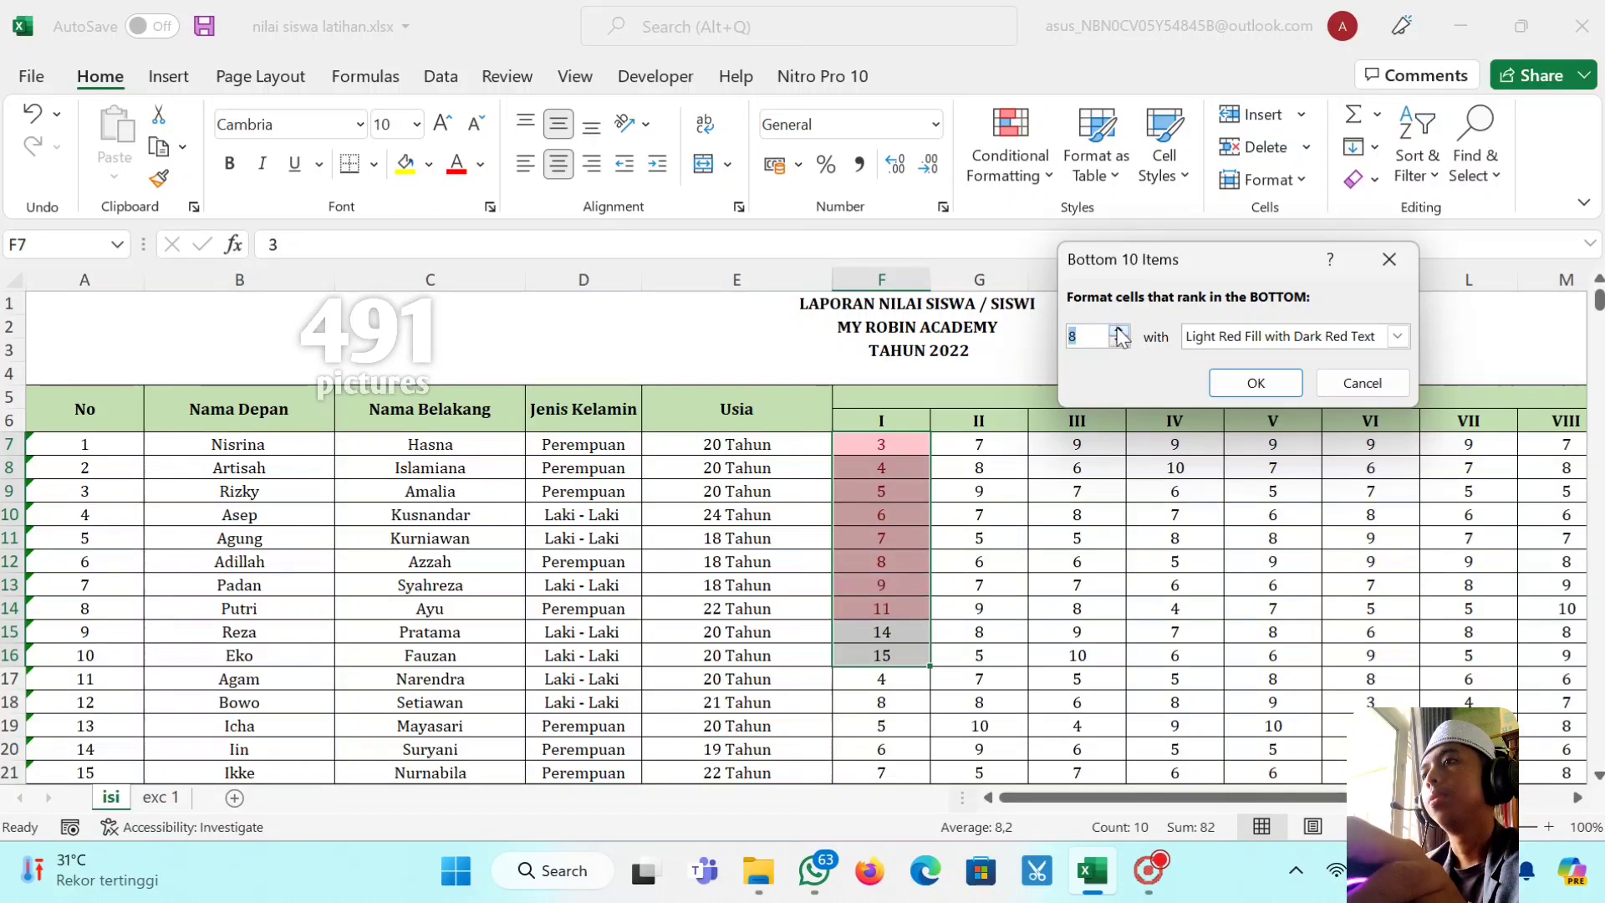
{"action": "left_click", "coordinate": [1120, 331]}
{"action": "left_click", "coordinate": [1119, 342]}
{"action": "left_click", "coordinate": [1120, 341]}
{"action": "left_click", "coordinate": [1119, 342]}
{"action": "left_click", "coordinate": [1120, 341]}
{"action": "left_click", "coordinate": [1120, 341]}
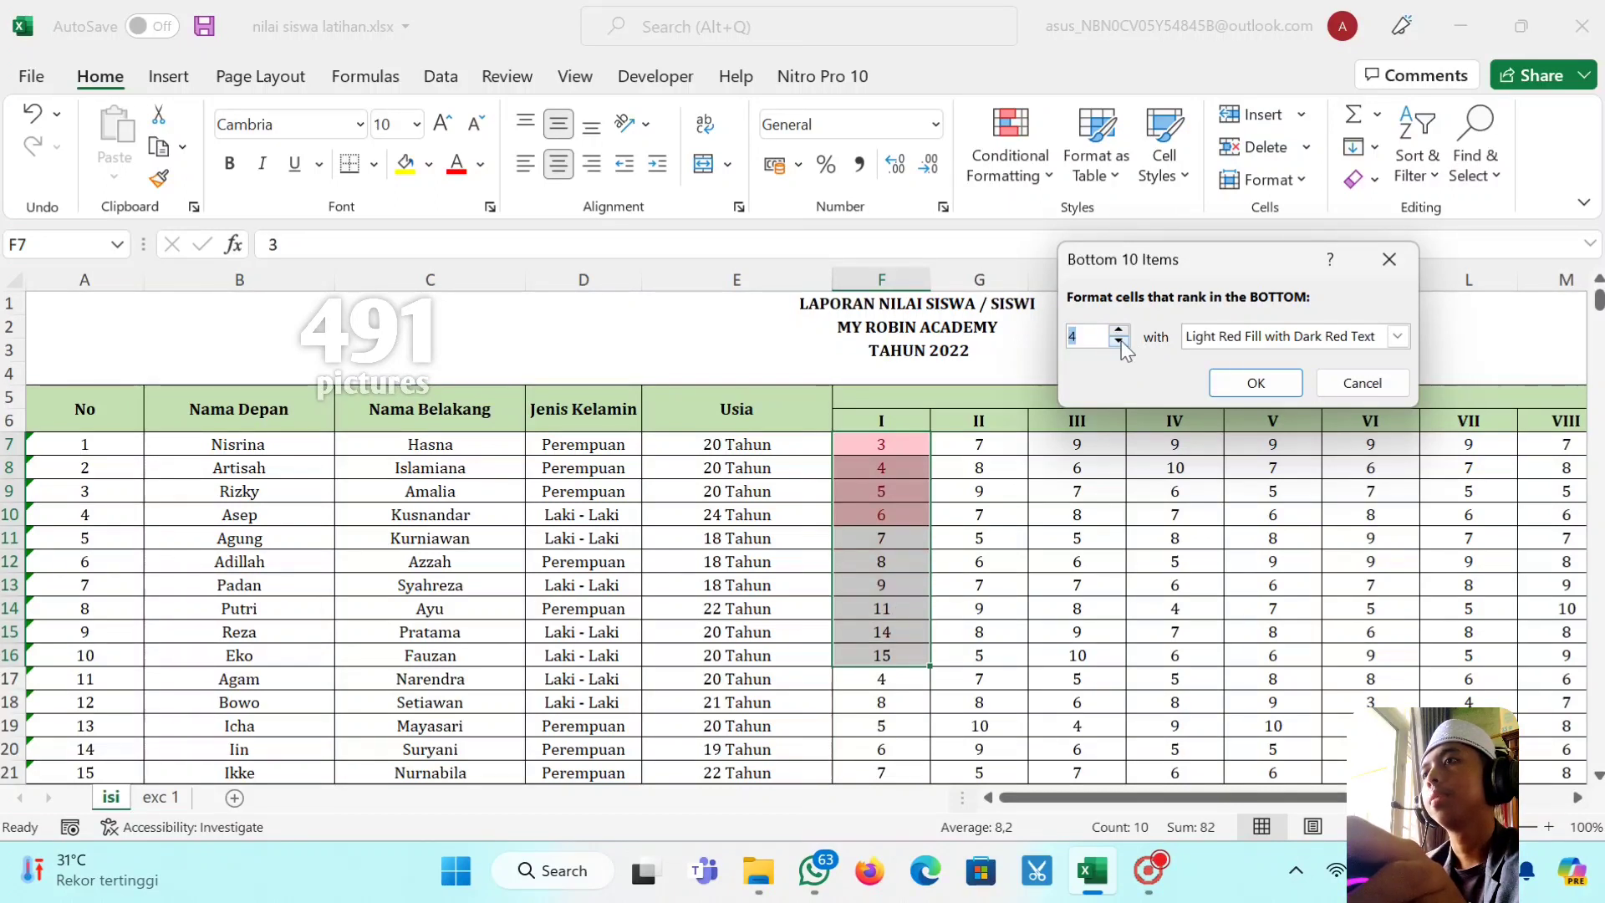
{"action": "left_click", "coordinate": [1119, 341]}
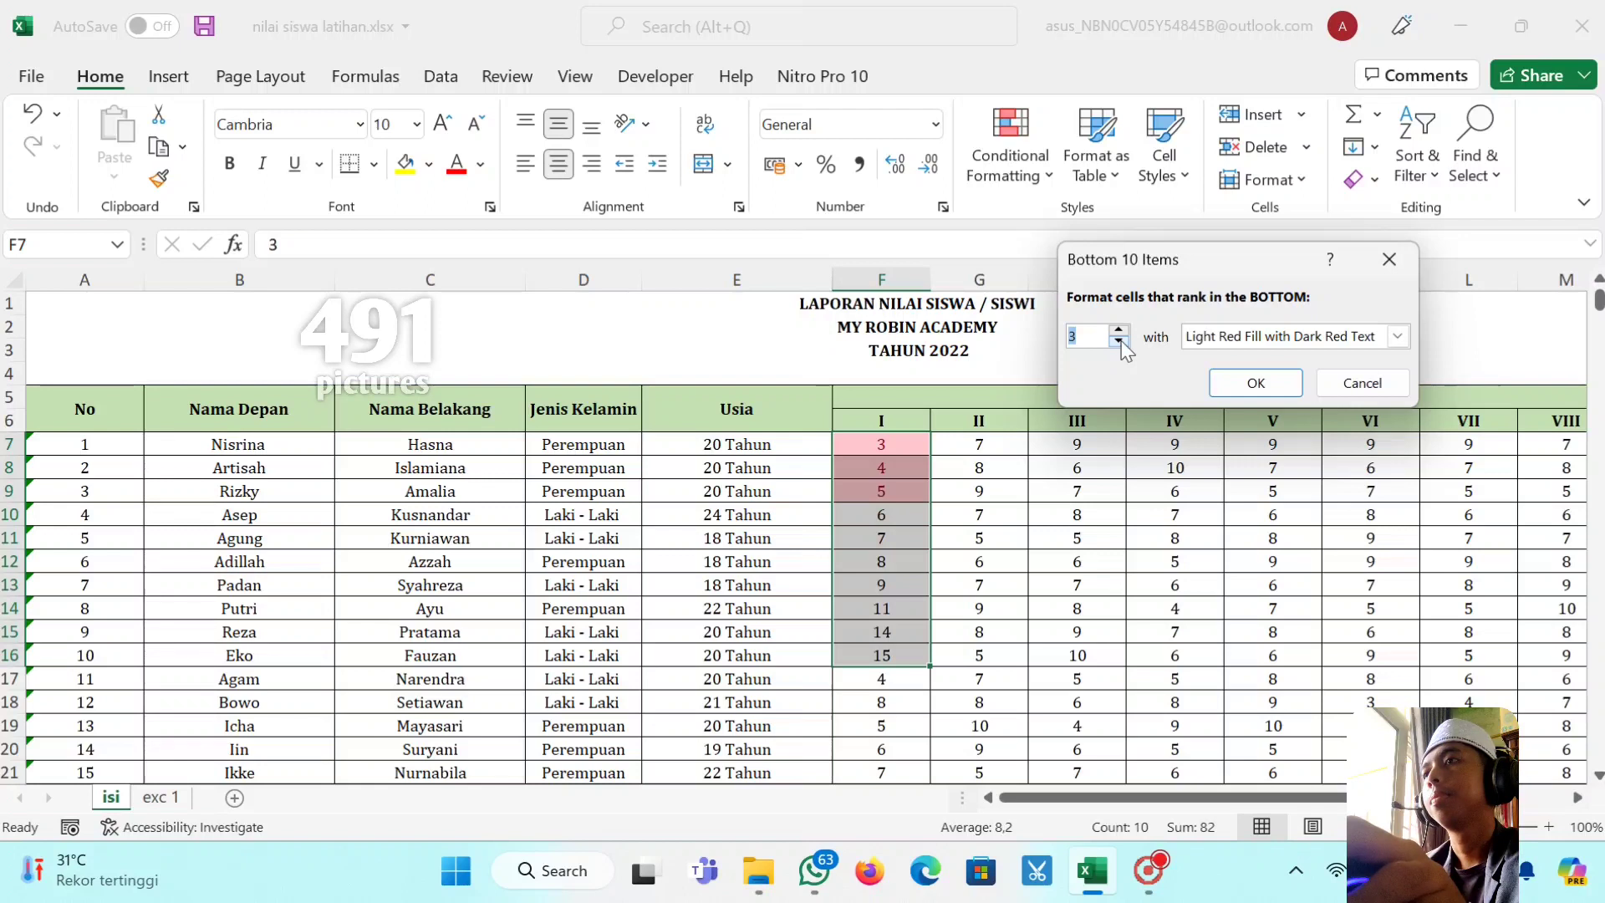
{"action": "left_click", "coordinate": [1338, 382]}
Step: Format the grades in F7:F16 as percentages
{"action": "left_click", "coordinate": [1010, 146]}
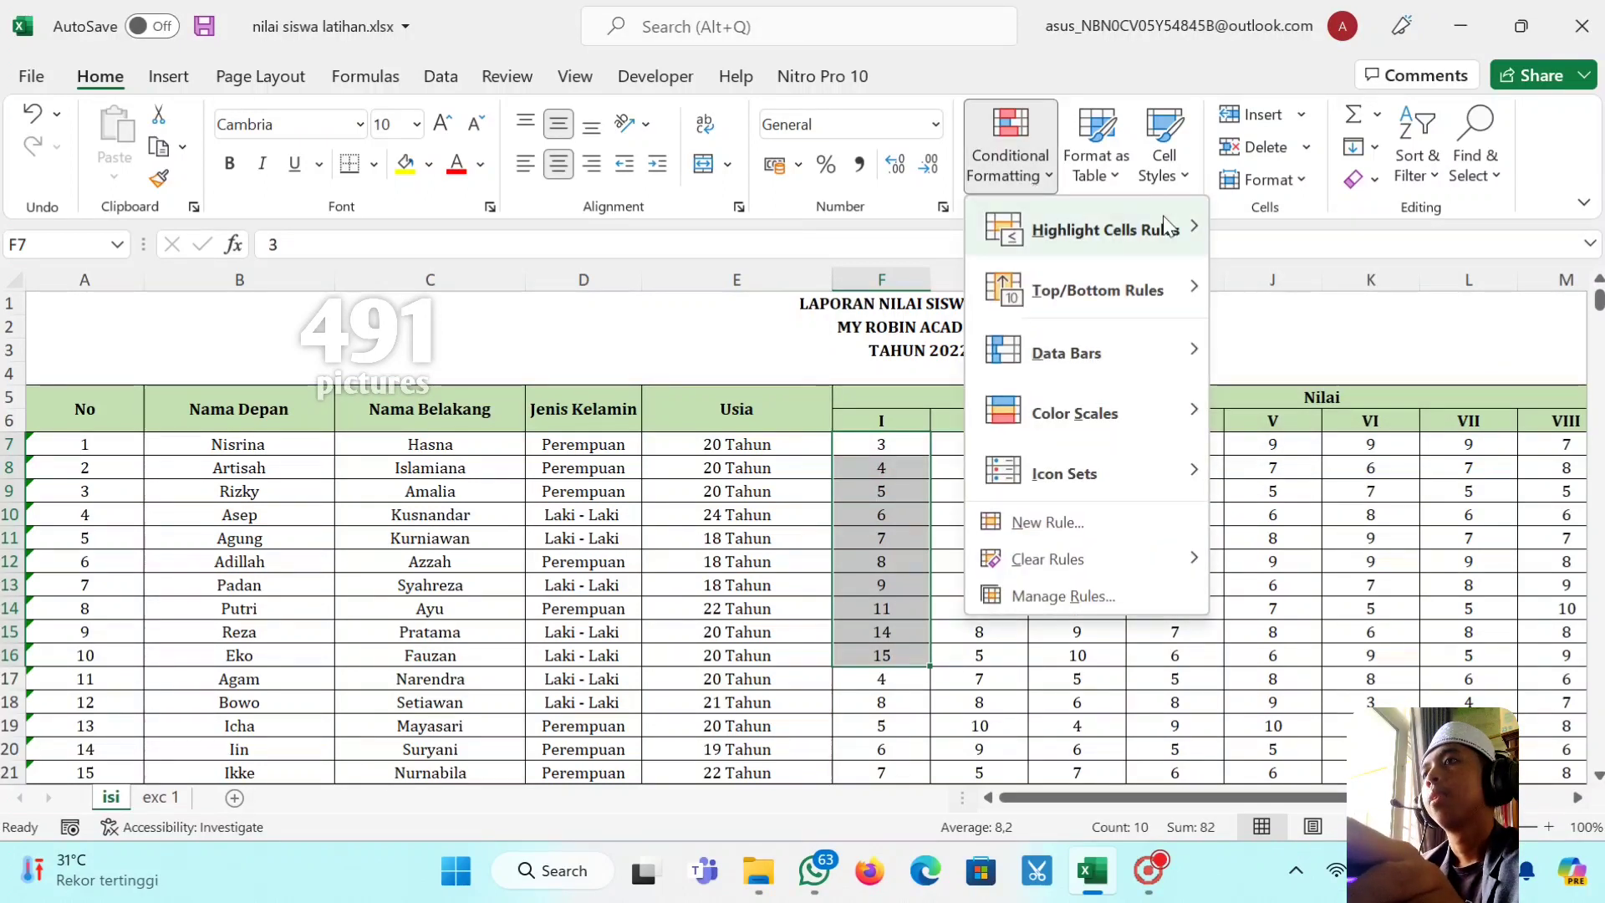
{"action": "mouse_move", "coordinate": [1162, 299]}
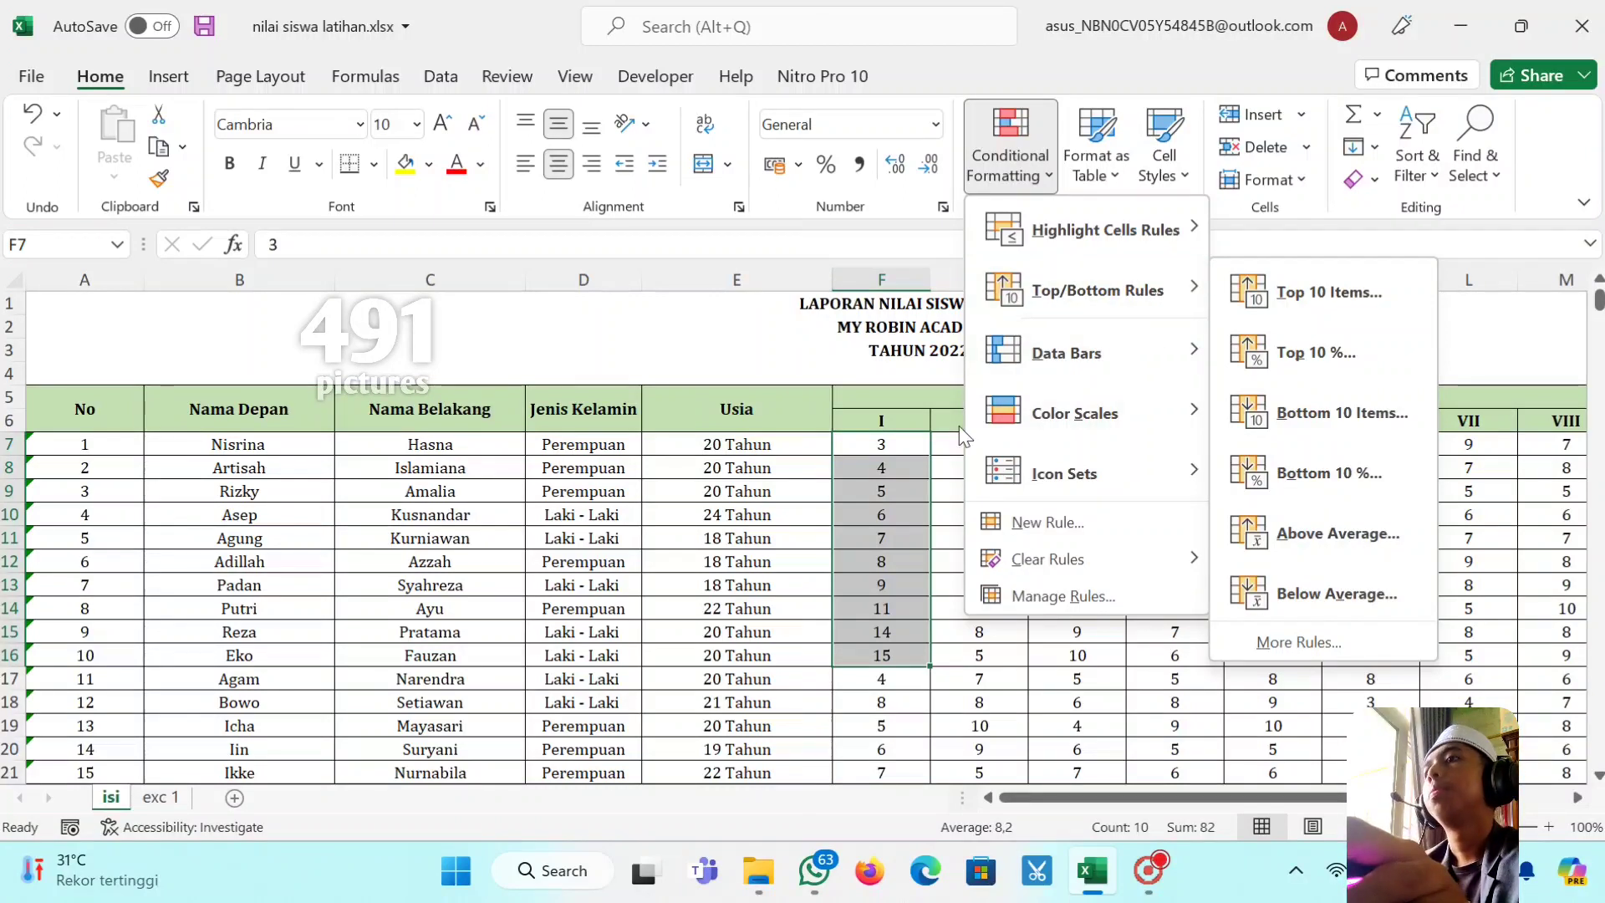
{"action": "left_click", "coordinate": [911, 448]}
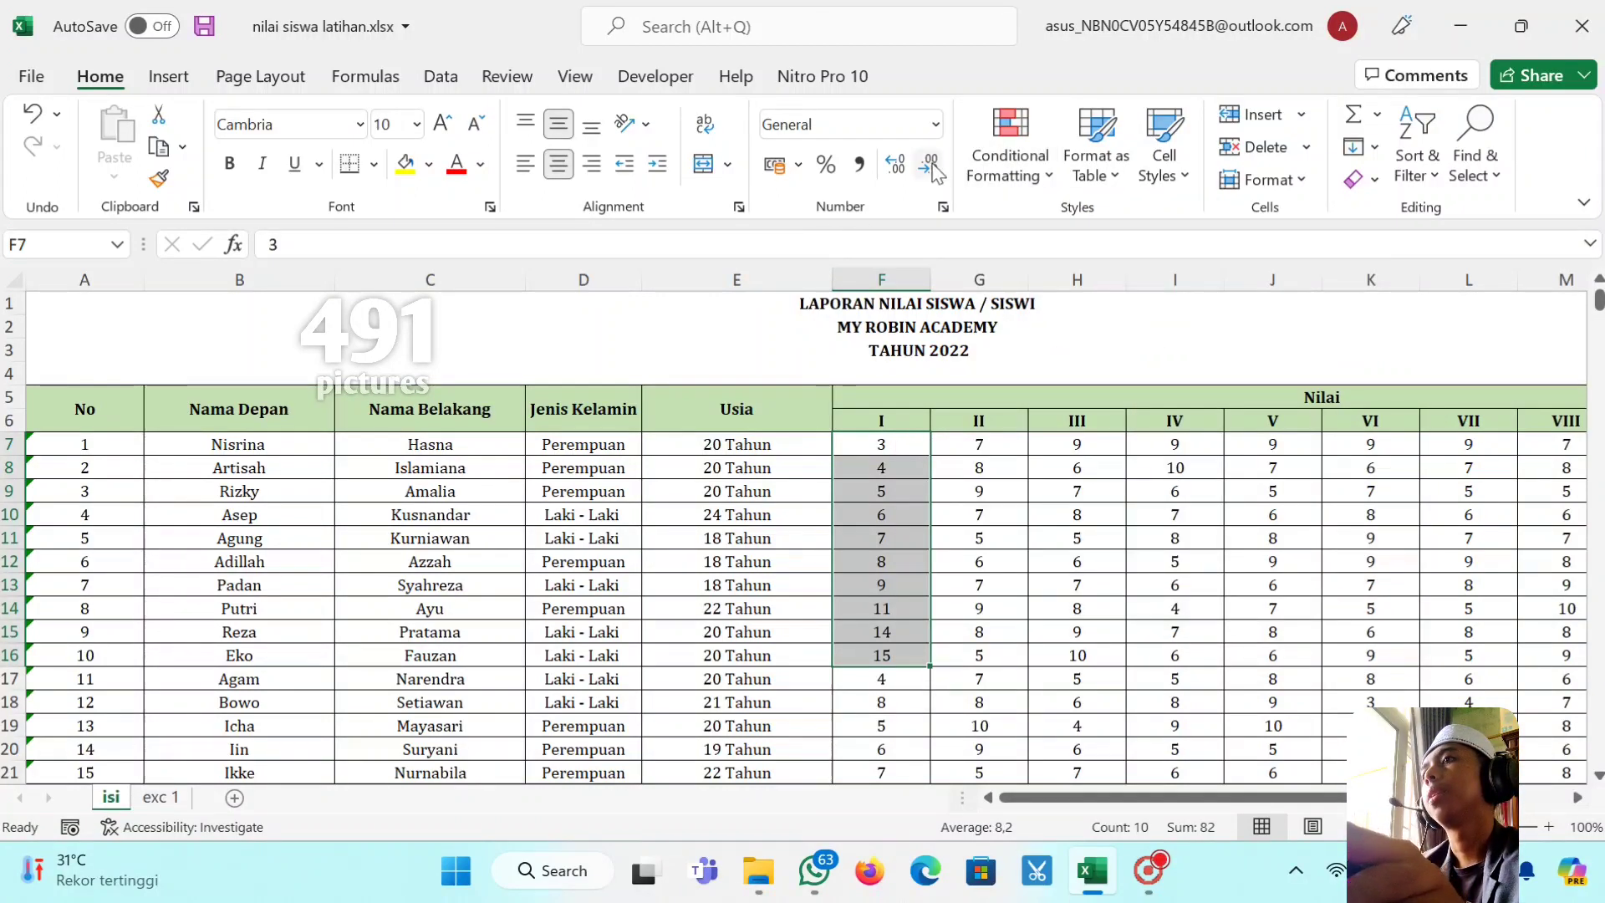
{"action": "left_click", "coordinate": [826, 165]}
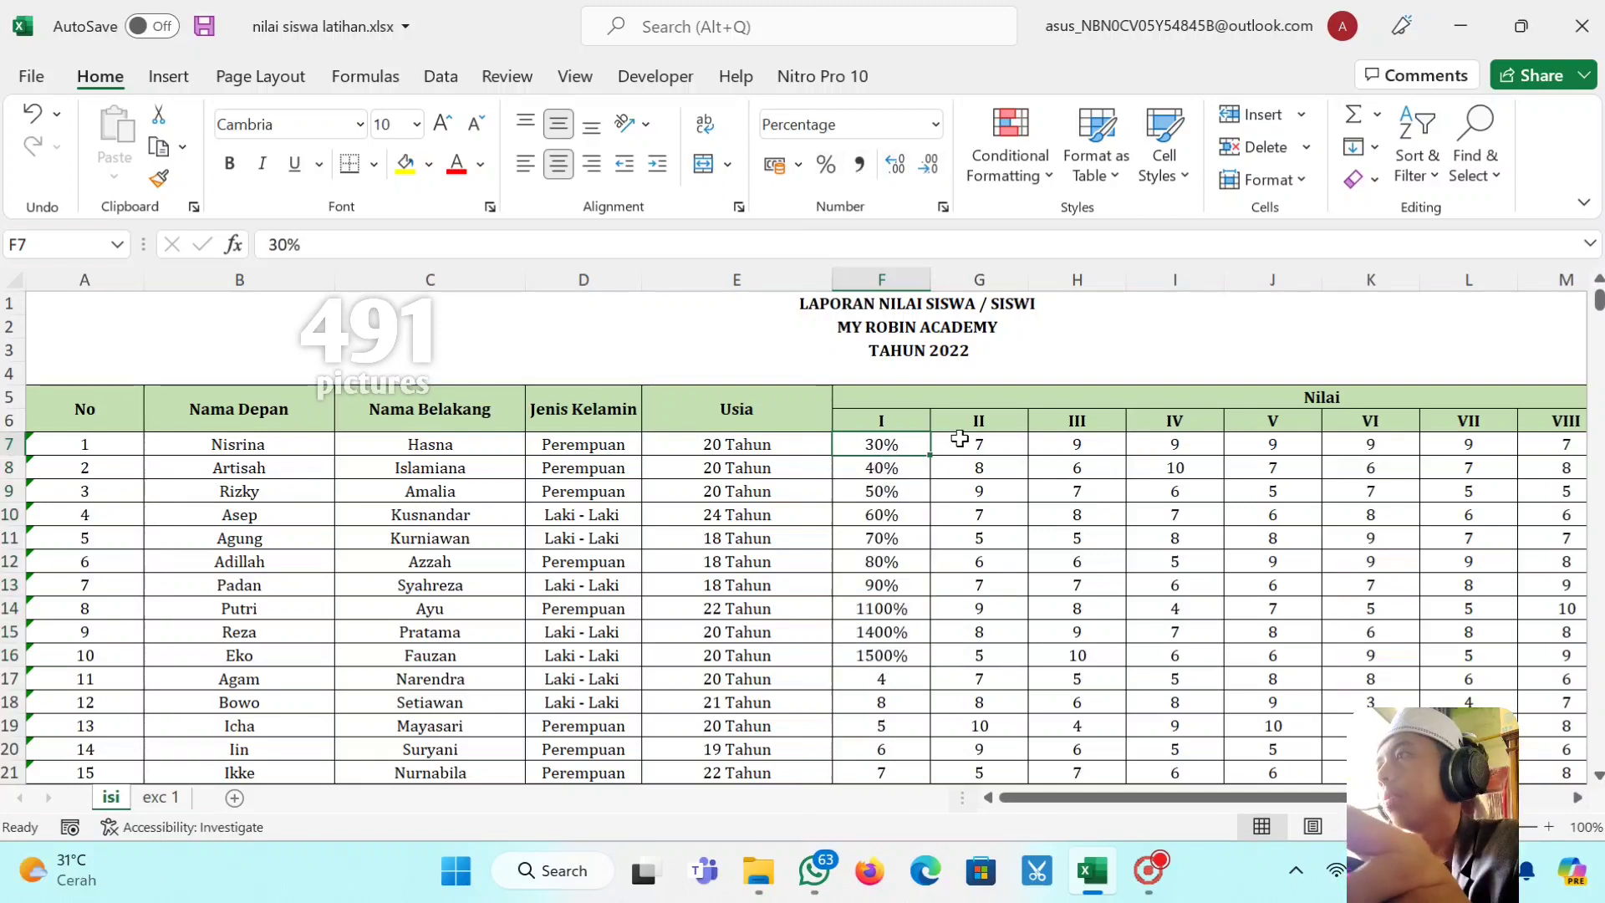
Step: Try a Top 10% highlight on F7:F13 with the percentage raised to 20 and light red fill with dark red text, then discard the rule
{"action": "left_click_drag", "start_coordinate": [909, 444], "coordinate": [890, 590]}
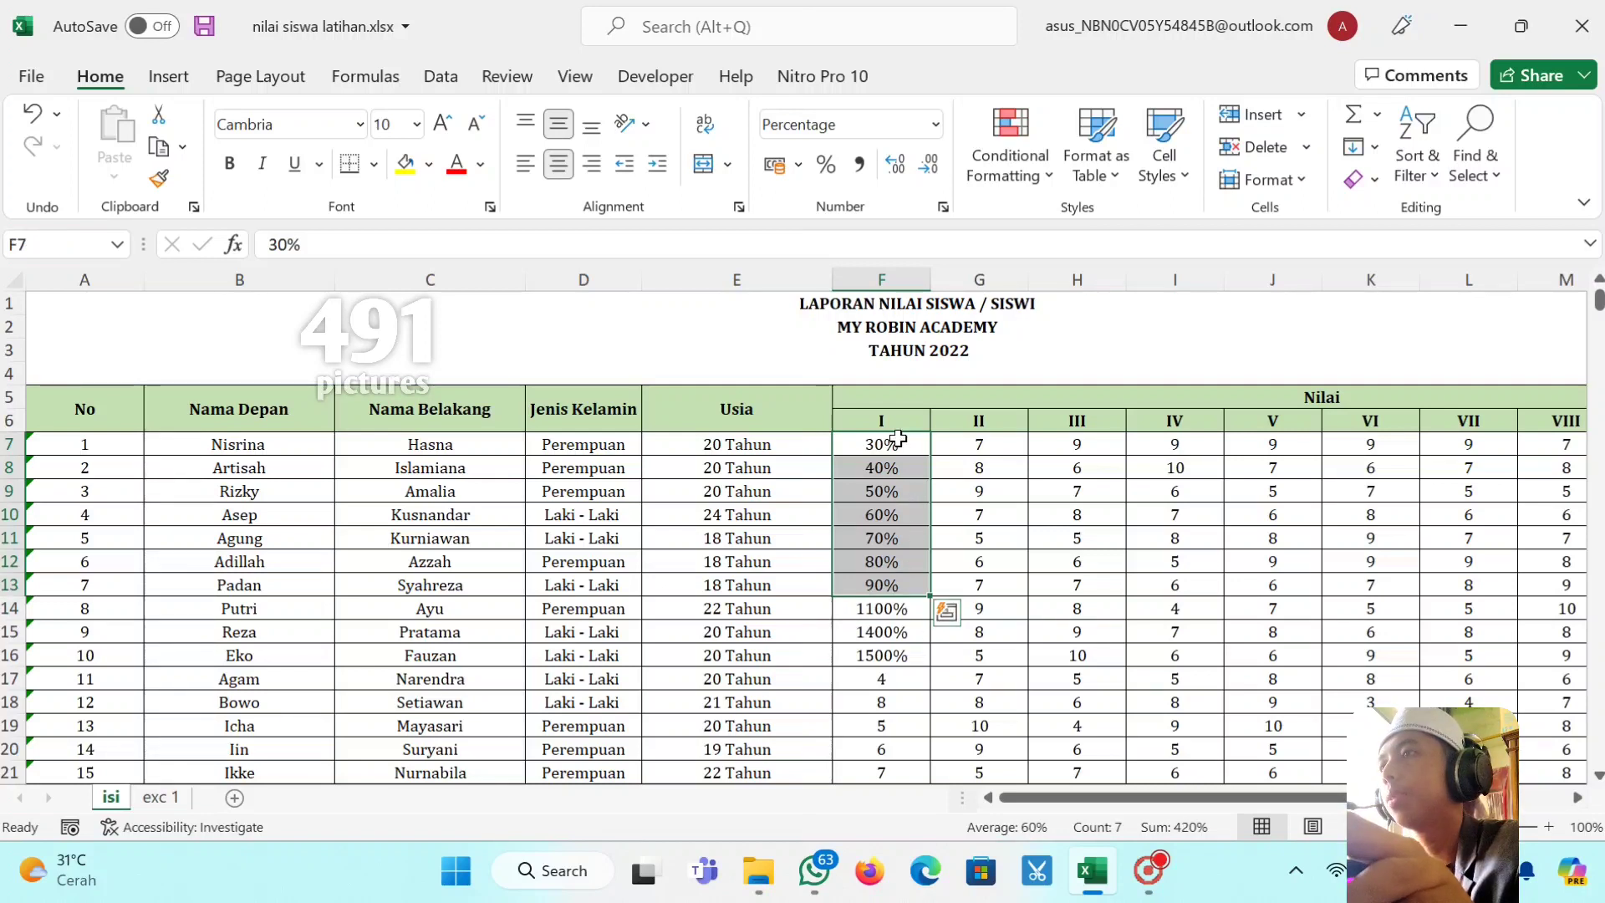
{"action": "left_click", "coordinate": [1012, 159]}
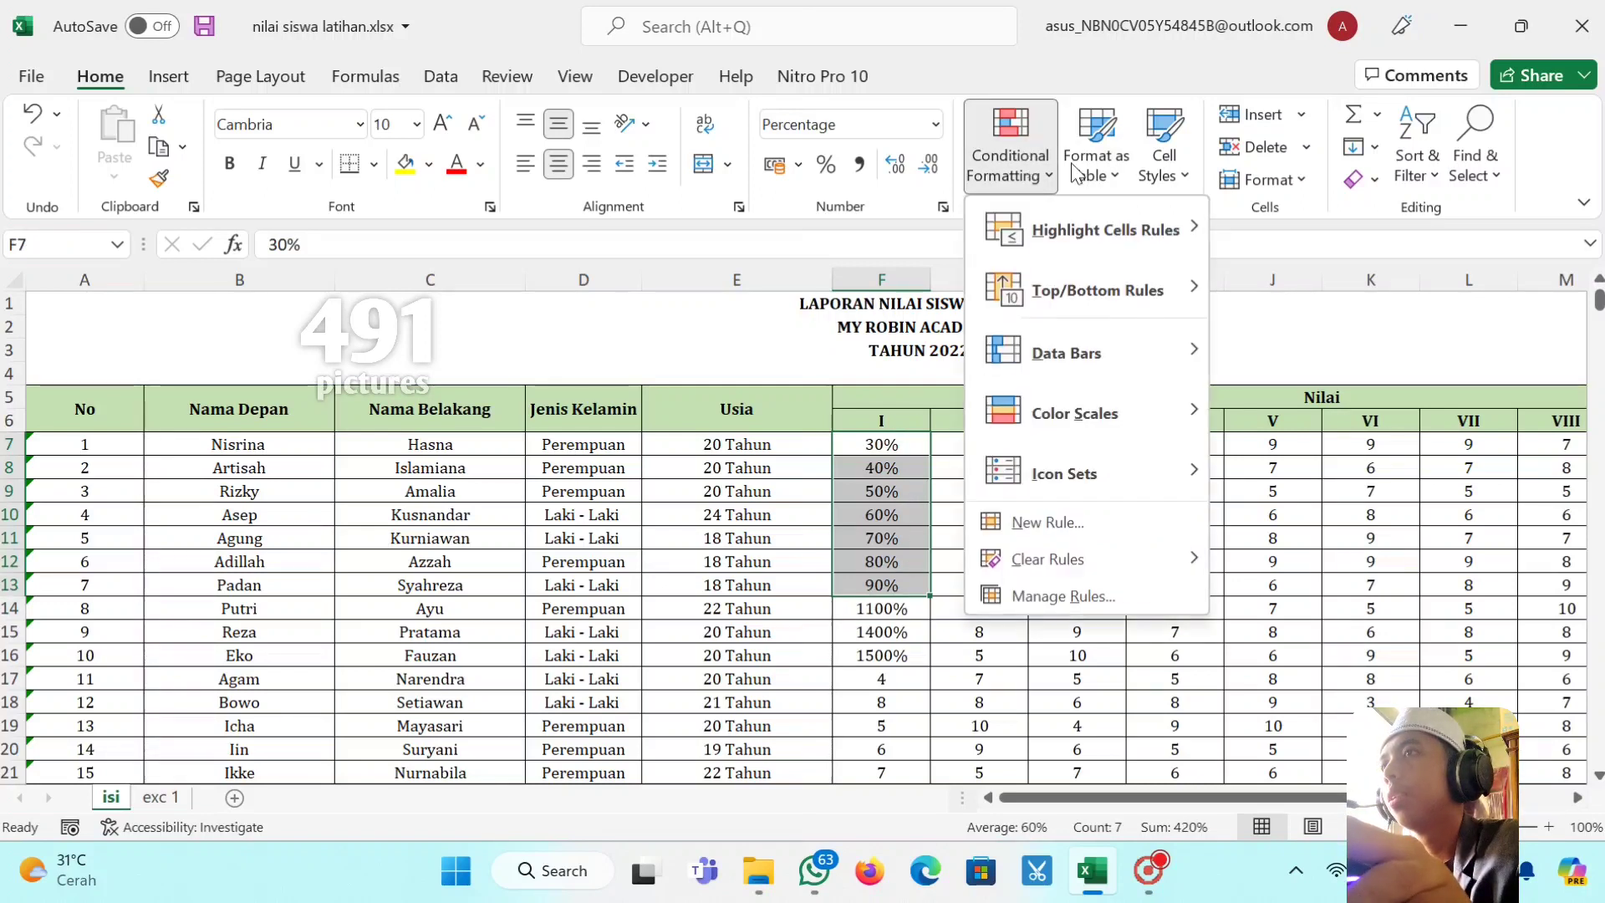
{"action": "mouse_move", "coordinate": [1188, 278]}
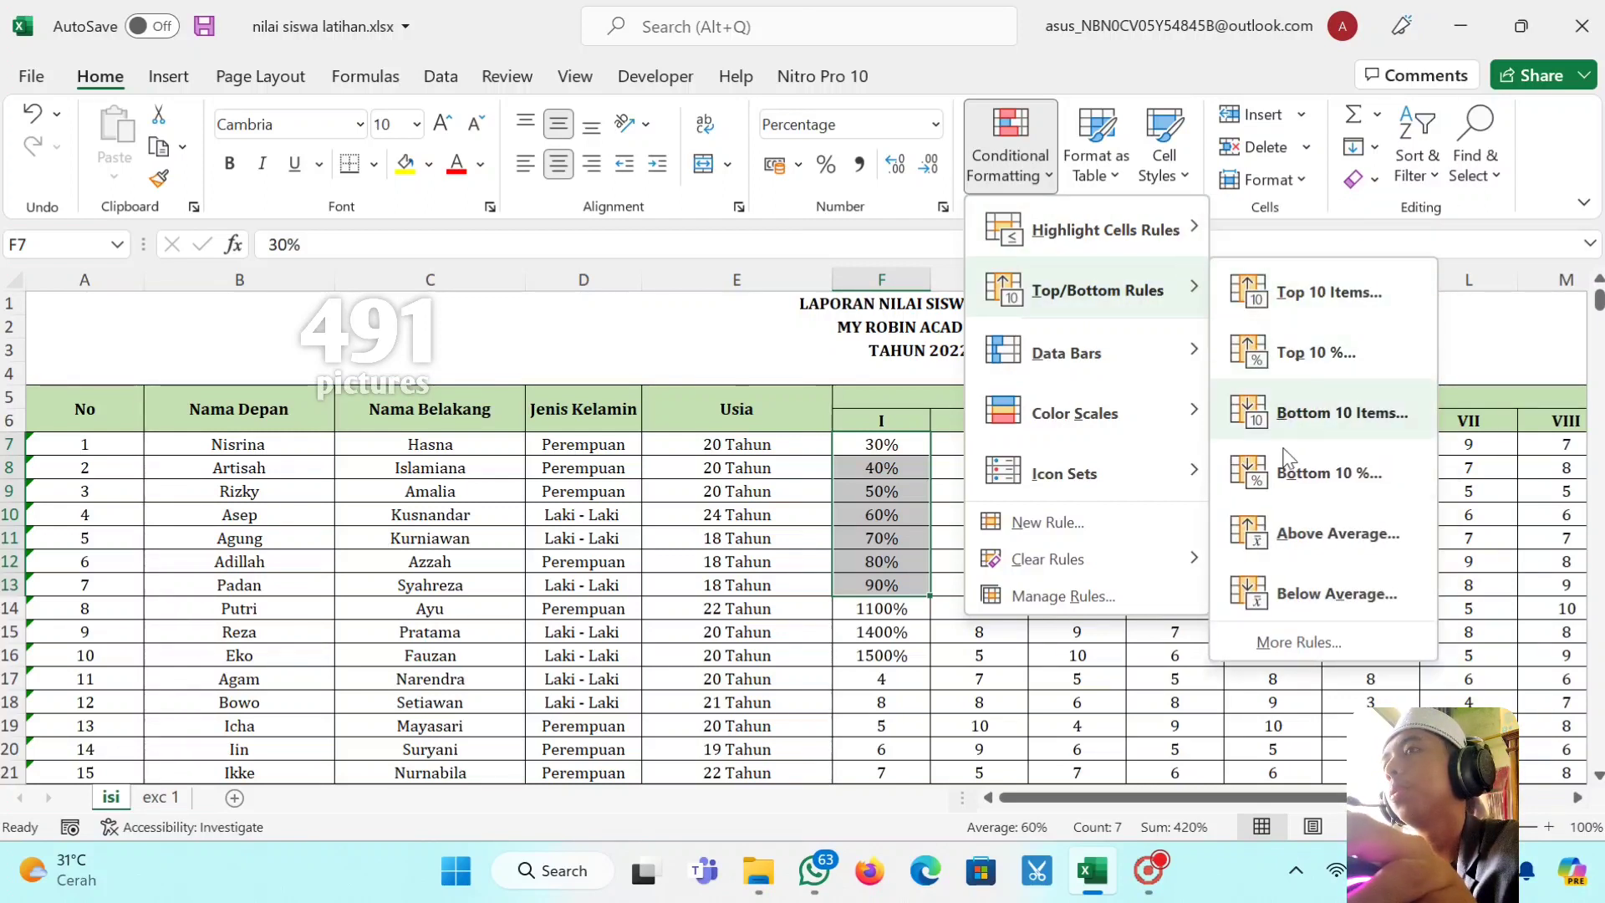
{"action": "left_click", "coordinate": [1334, 368]}
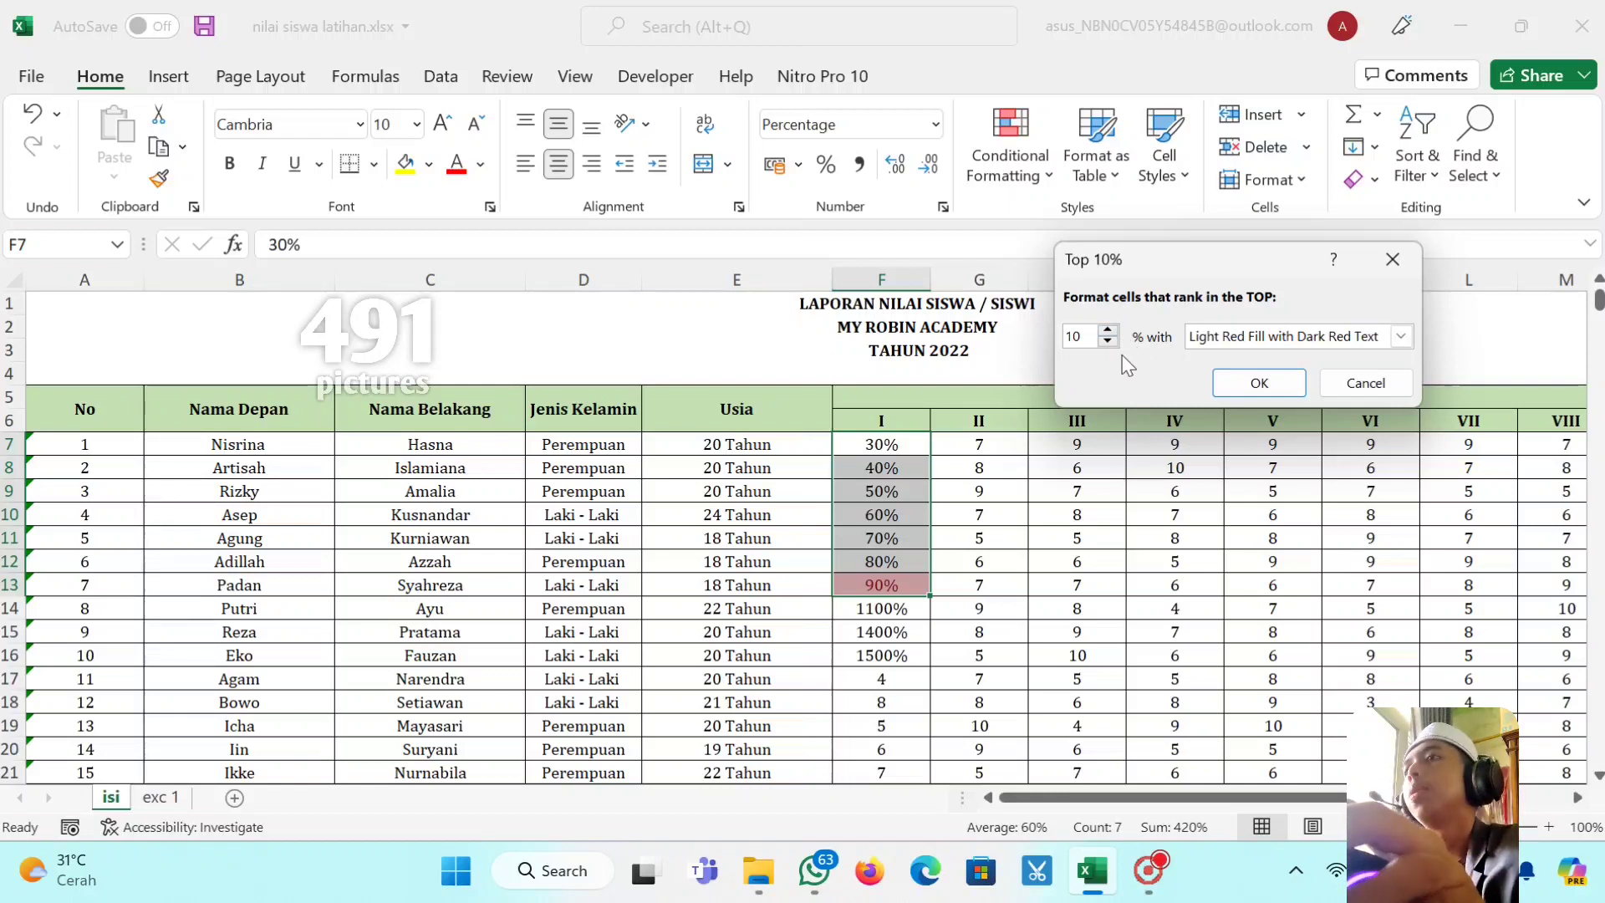
{"action": "key", "text": "BackSpace"}
{"action": "type", "text": "2"}
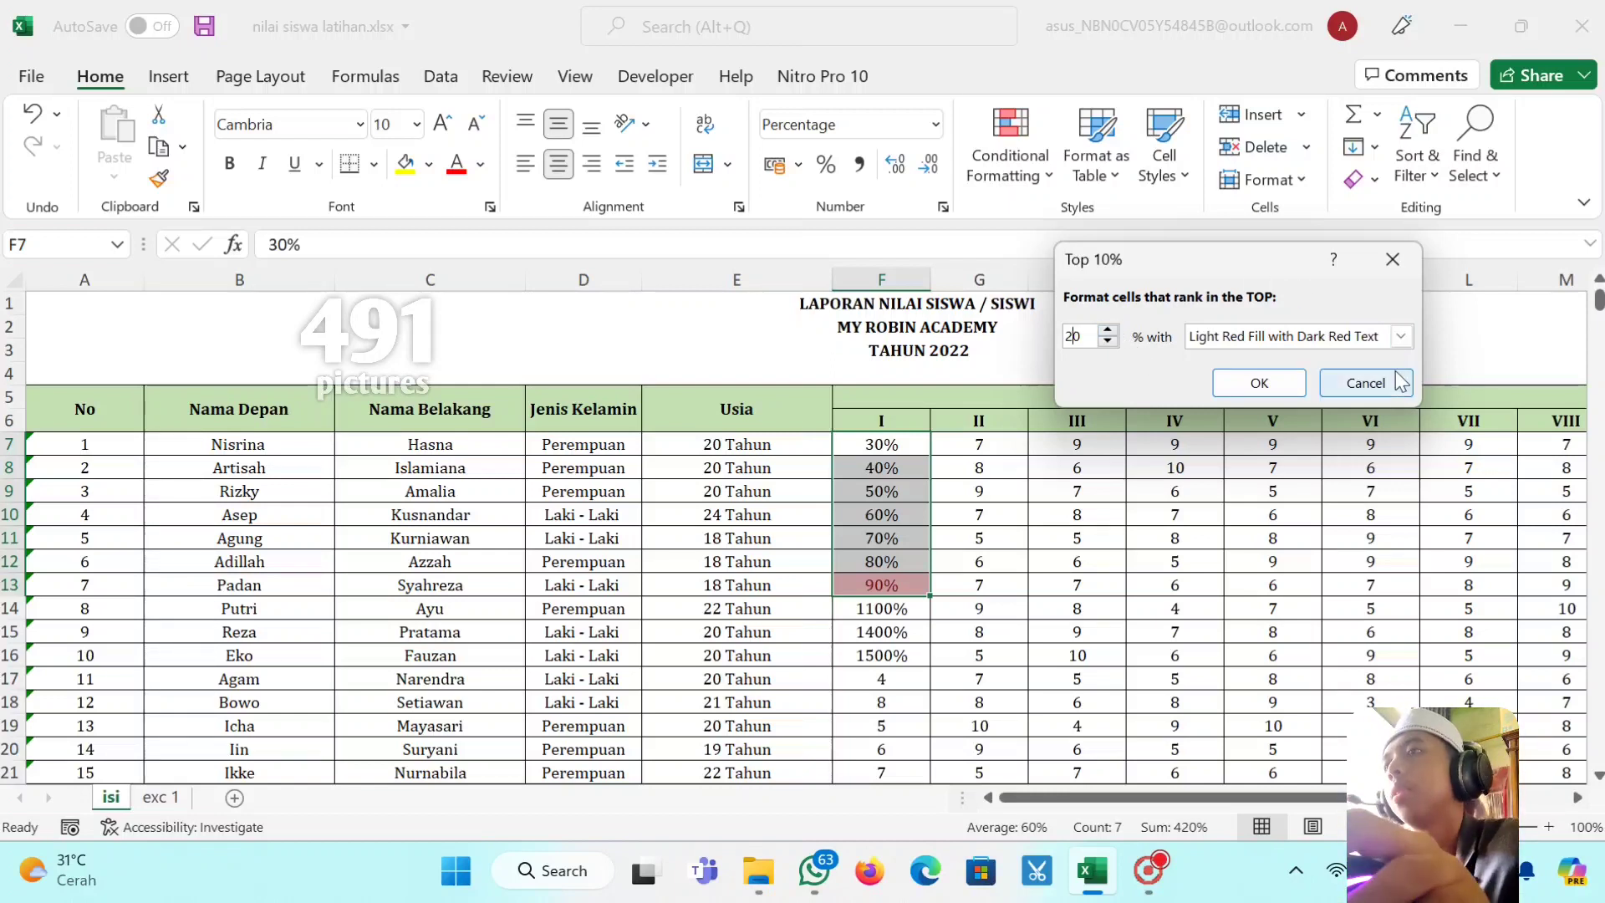
{"action": "left_click", "coordinate": [1365, 382]}
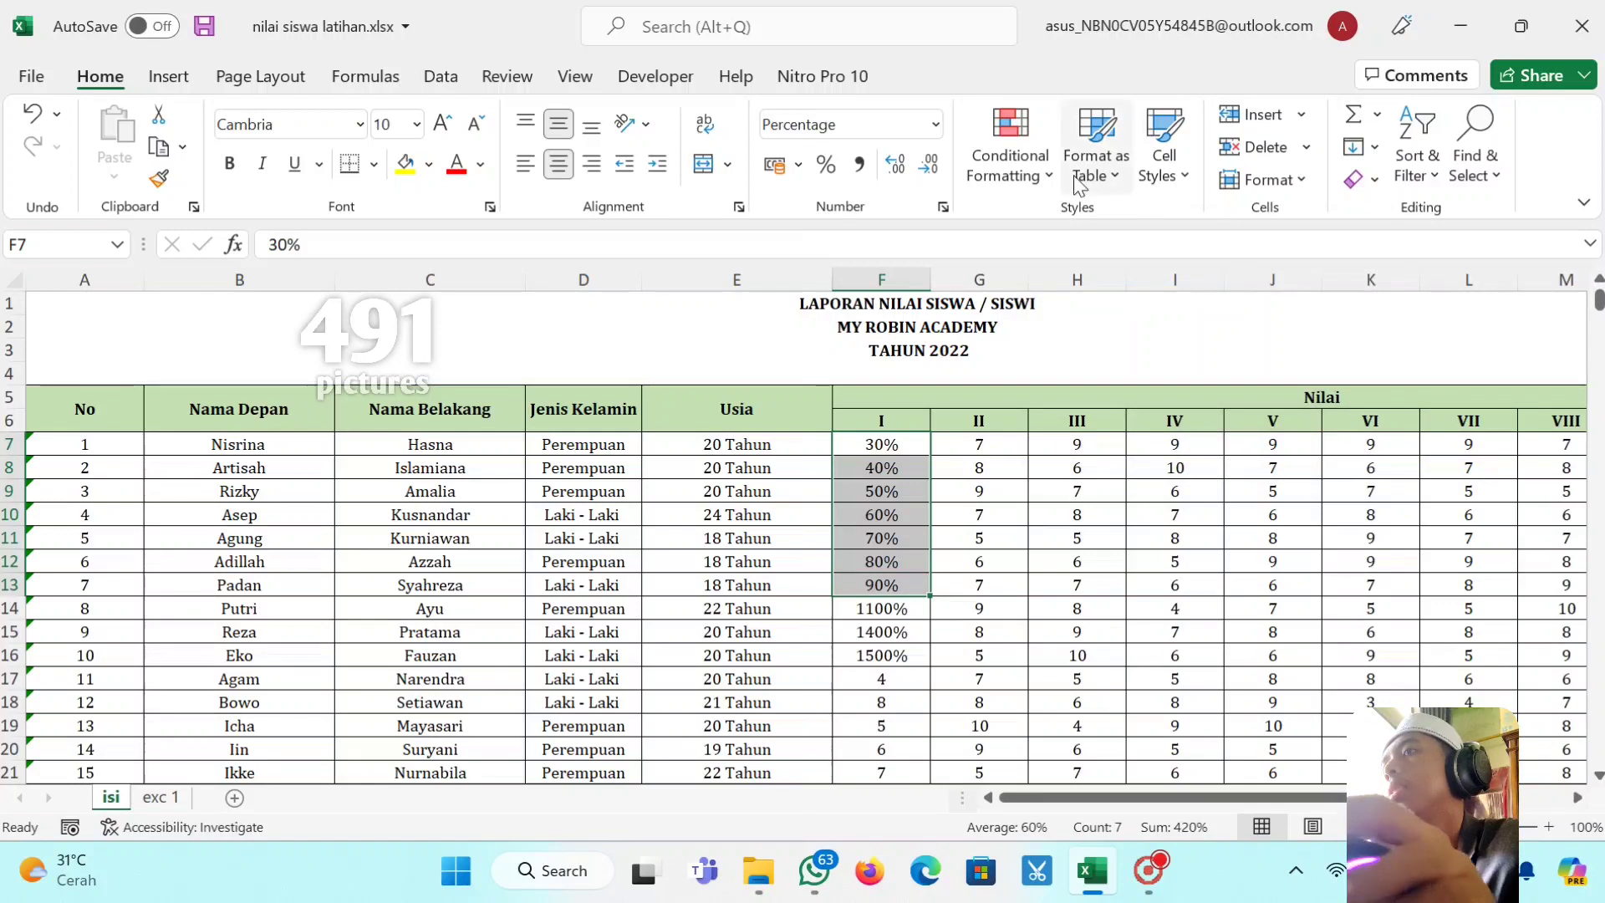
Step: Try a Bottom 10% highlight on F7:F13 with the percentage set to 9, 20 and finally 30, and discard the rule
{"action": "left_click", "coordinate": [1025, 176]}
{"action": "mouse_move", "coordinate": [1115, 297]}
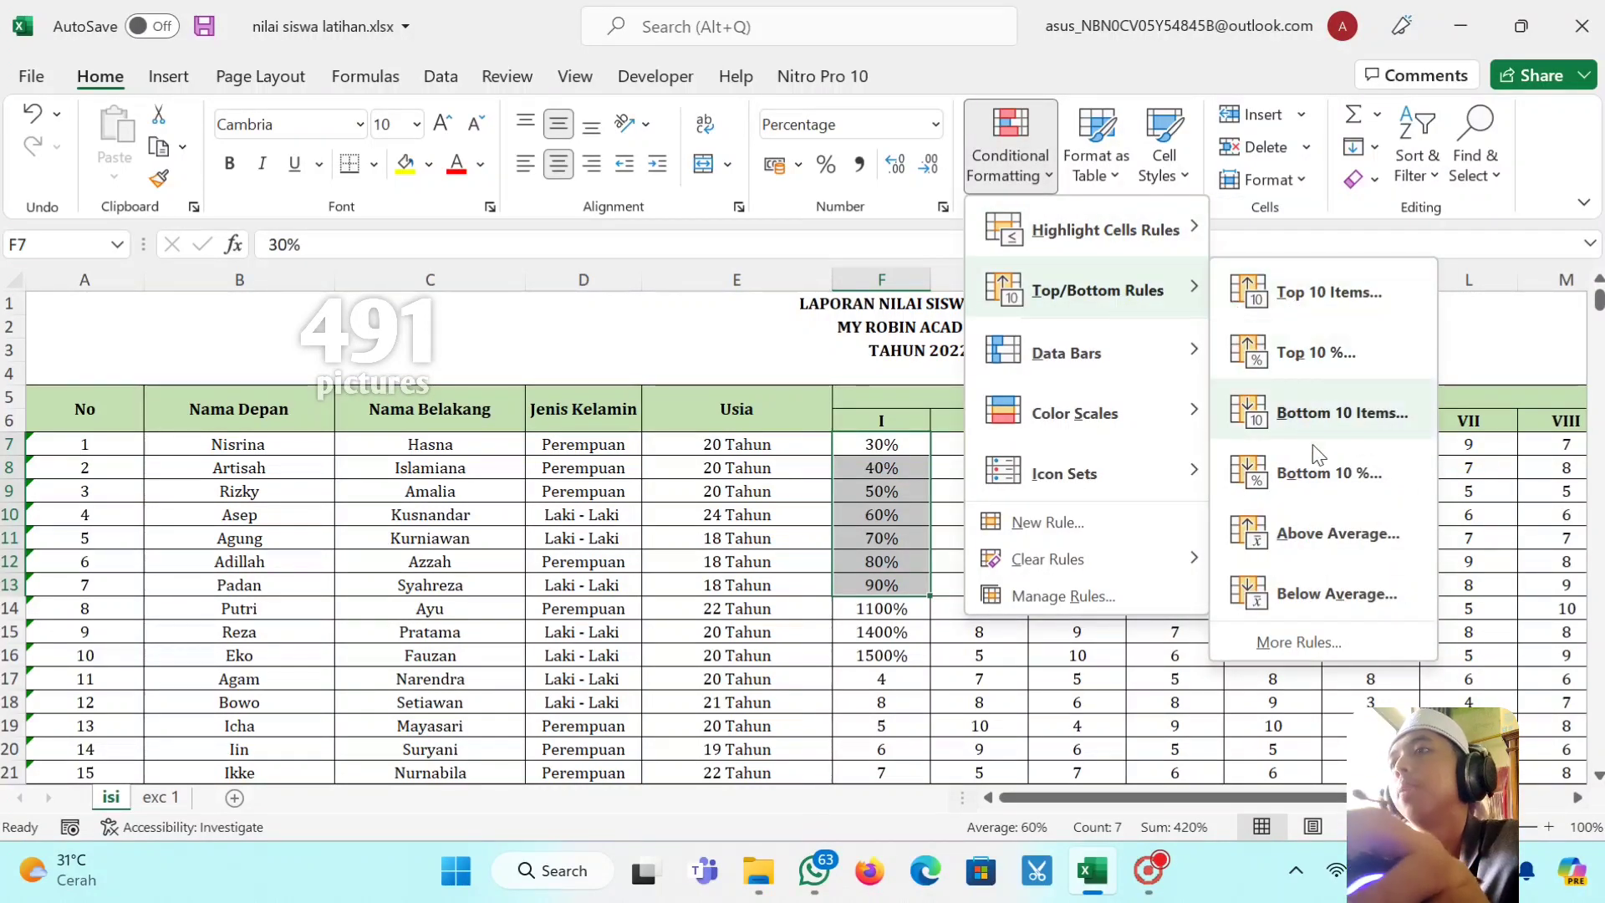
{"action": "left_click", "coordinate": [1327, 473]}
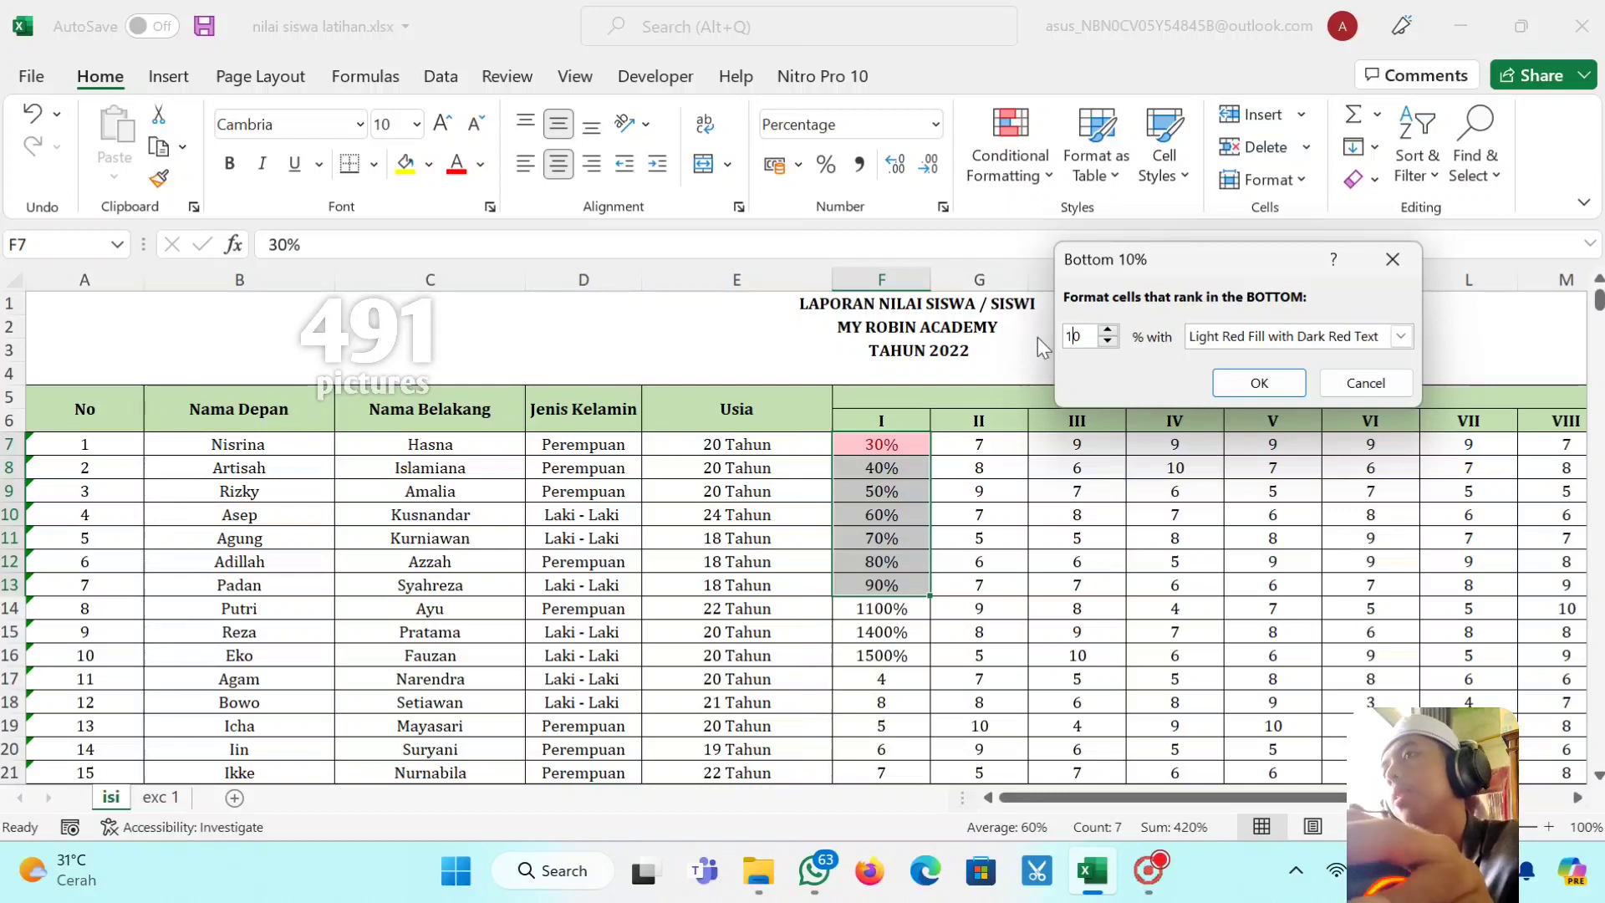
{"action": "key", "text": "BackSpace"}
{"action": "key", "text": "Delete"}
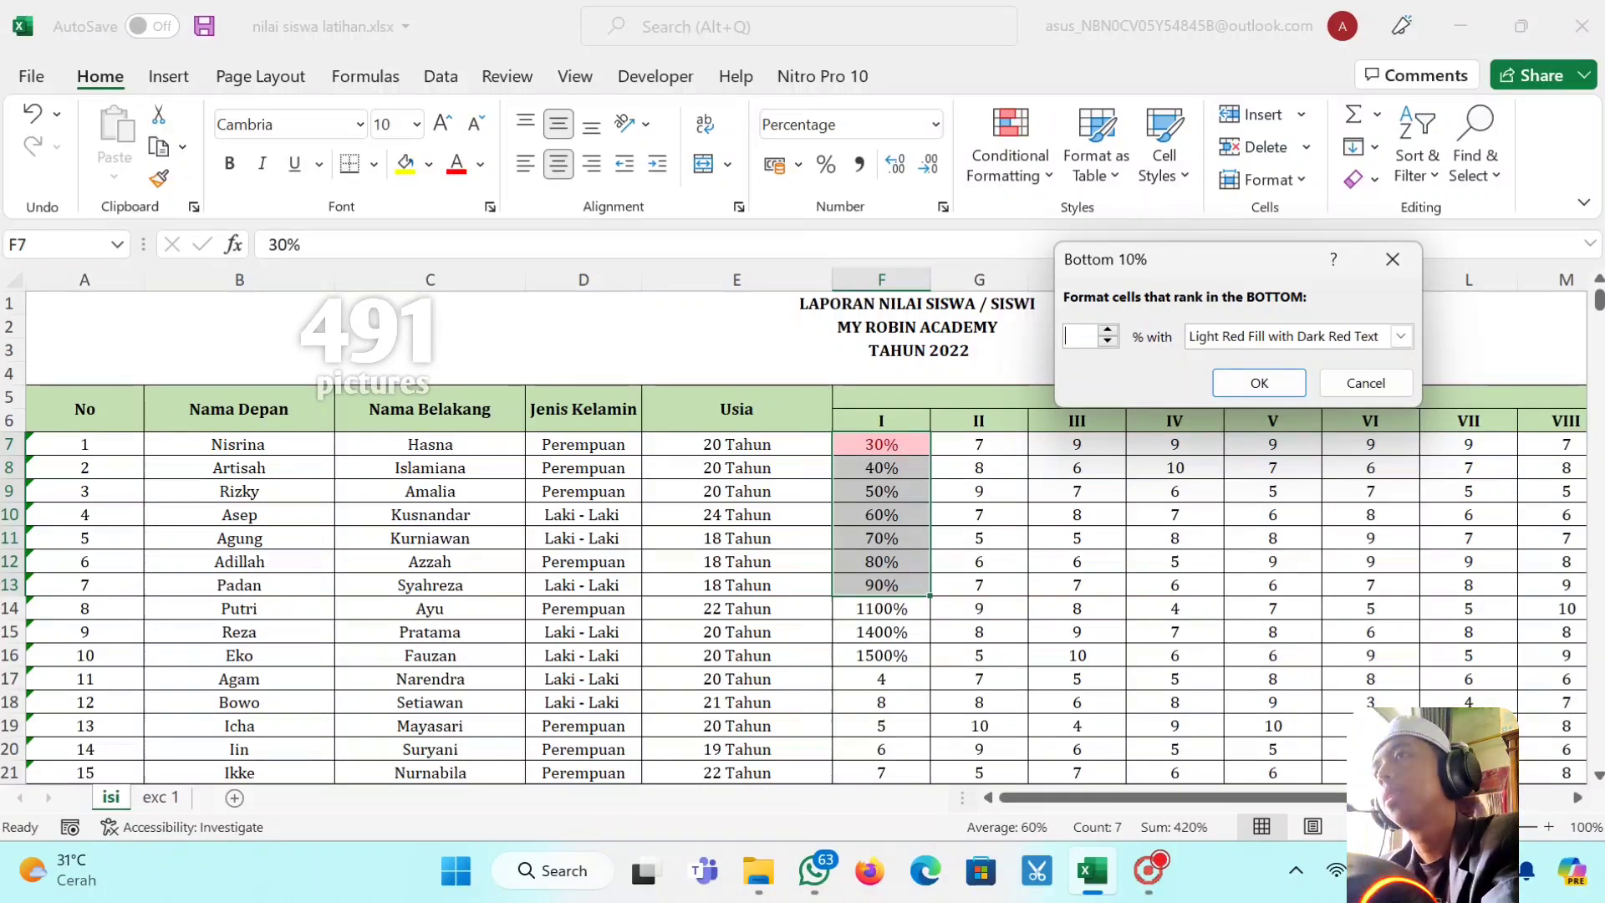
{"action": "type", "text": "9"}
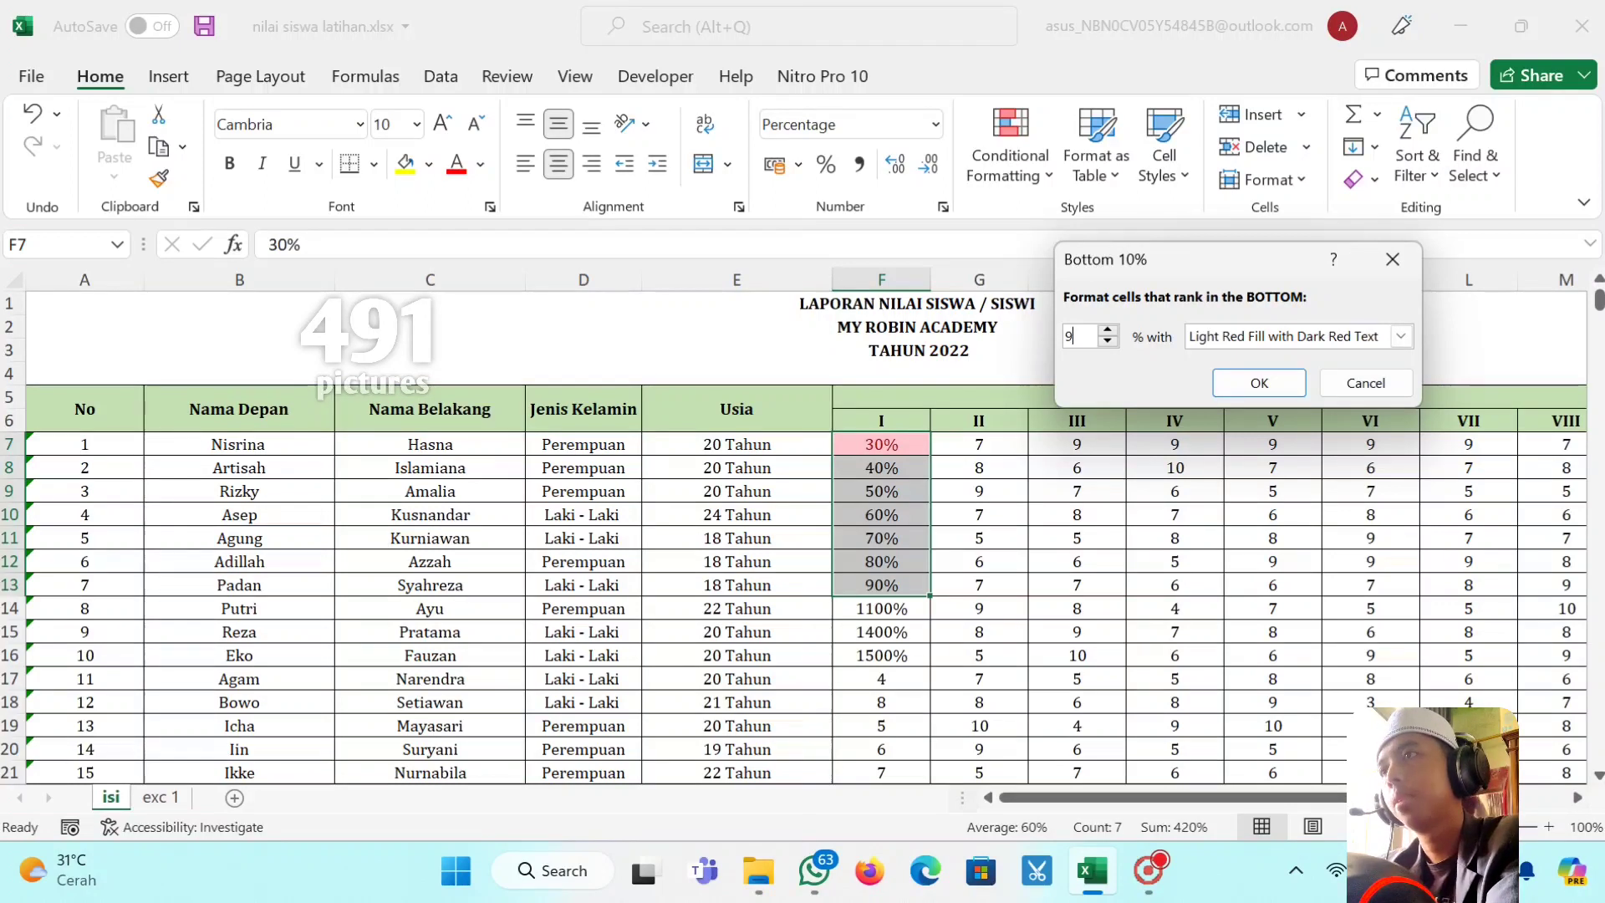
{"action": "type", "text": "20"}
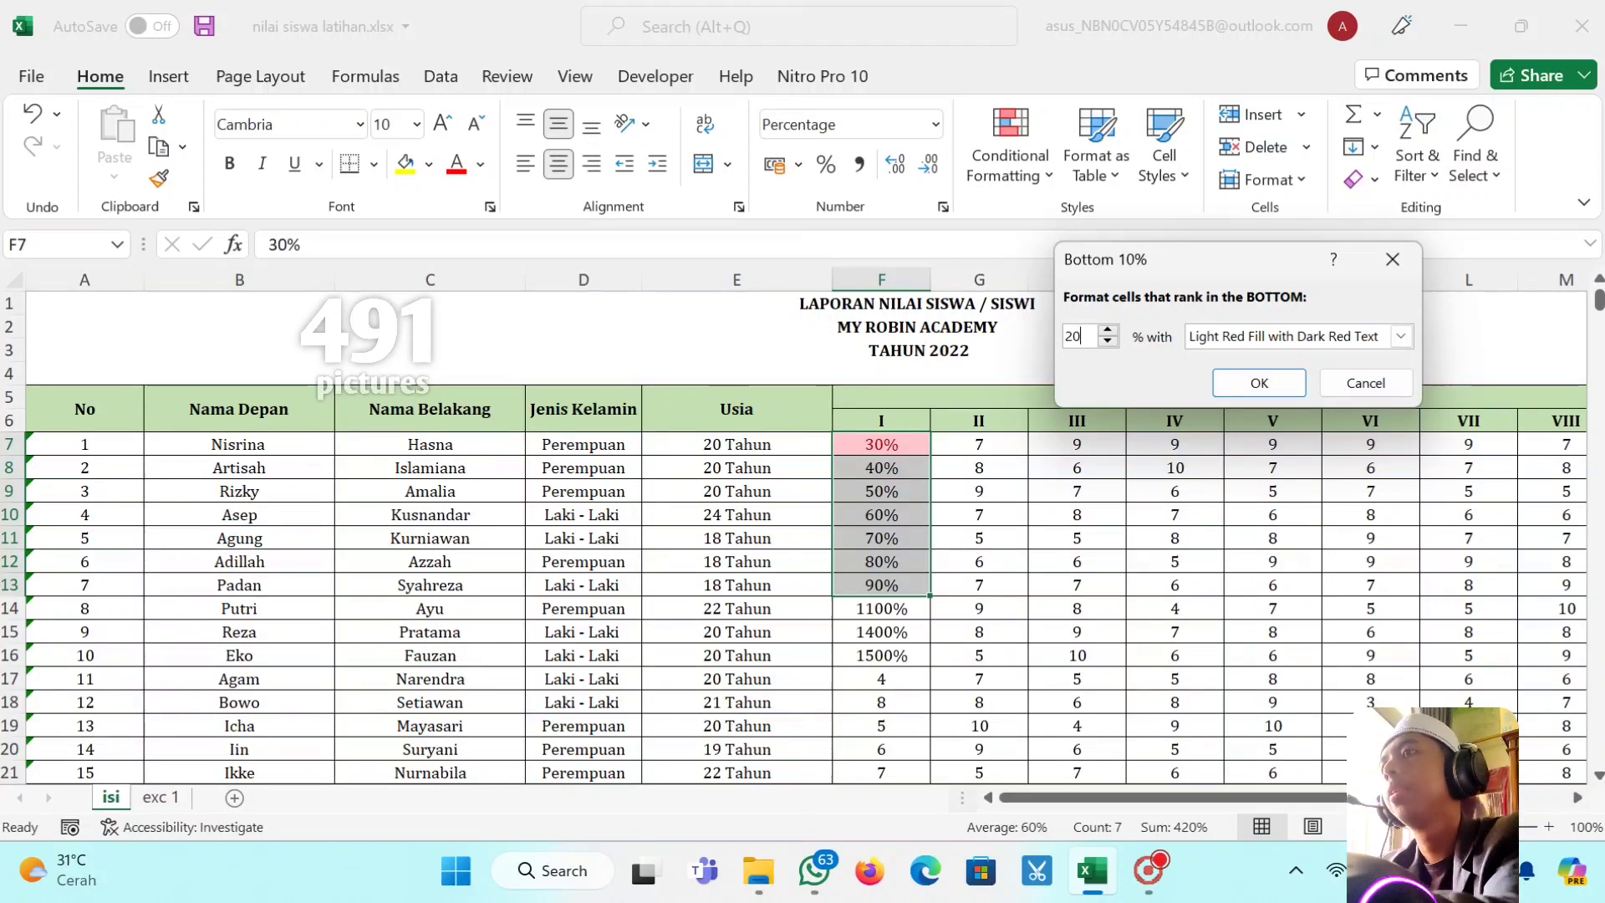
{"action": "key", "text": "BackSpace"}
{"action": "type", "text": "30"}
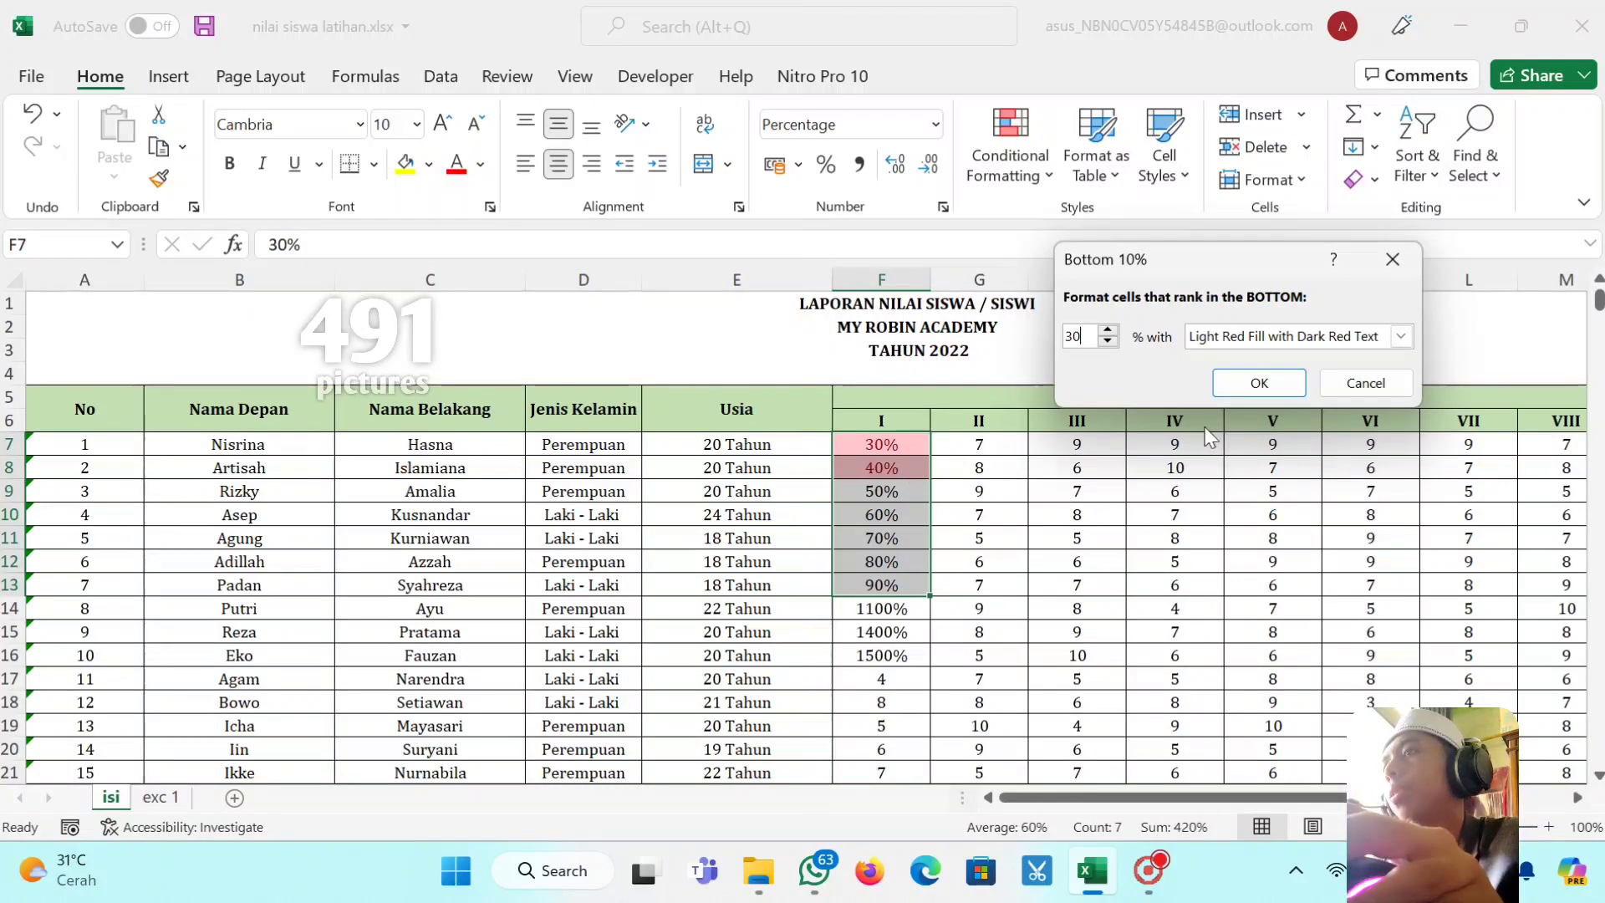
{"action": "left_click", "coordinate": [1376, 384]}
{"action": "left_click", "coordinate": [1037, 160]}
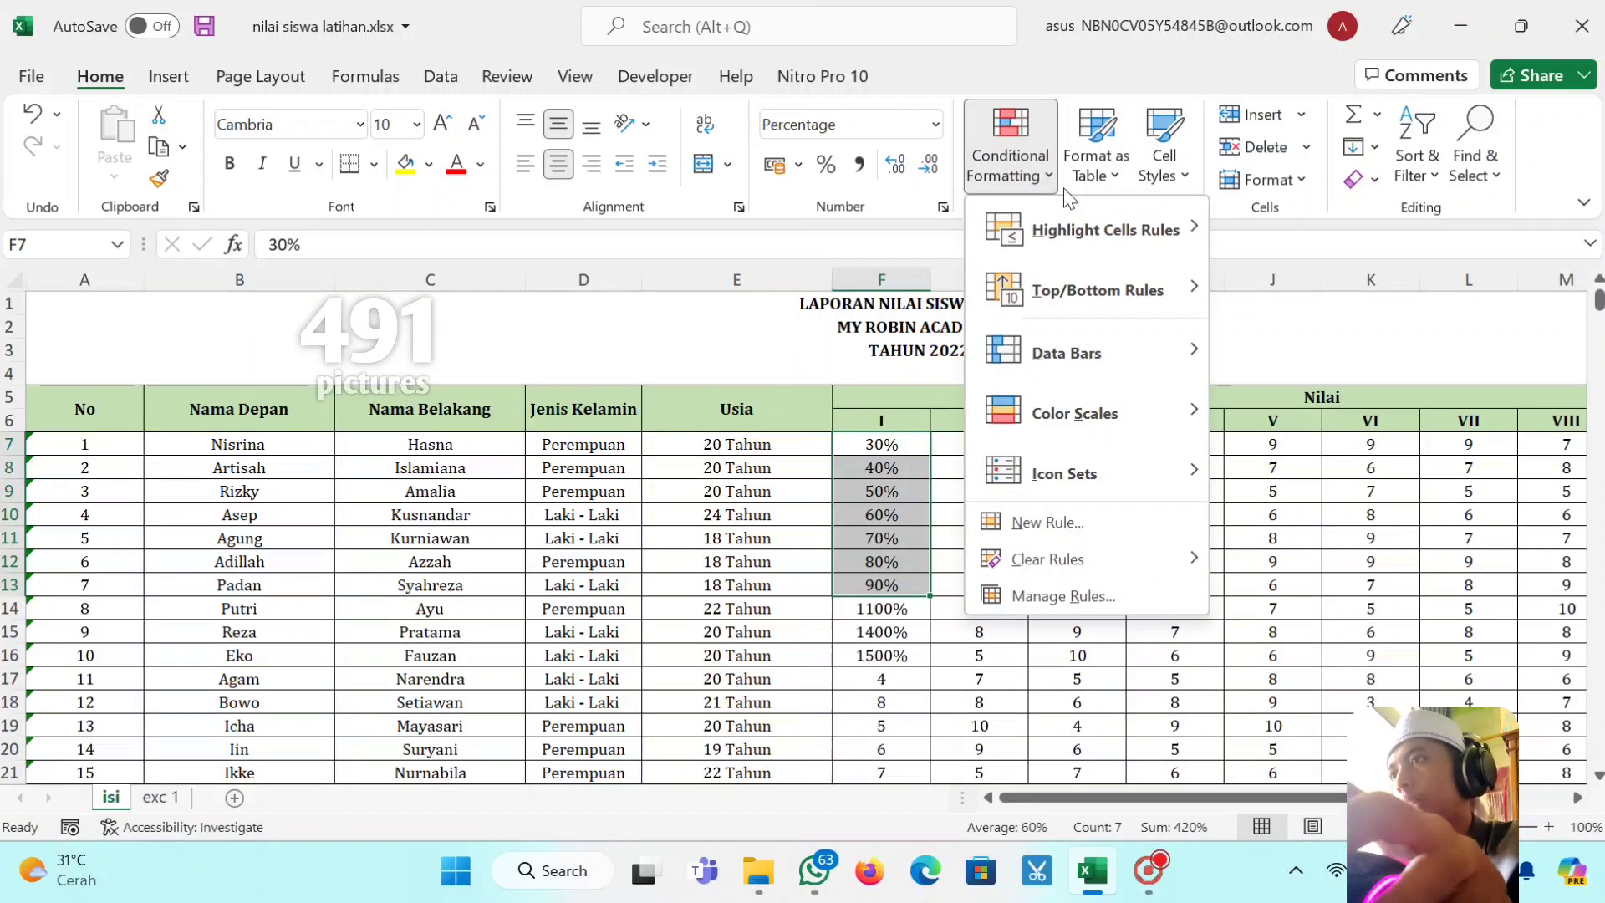
{"action": "mouse_move", "coordinate": [1087, 290]}
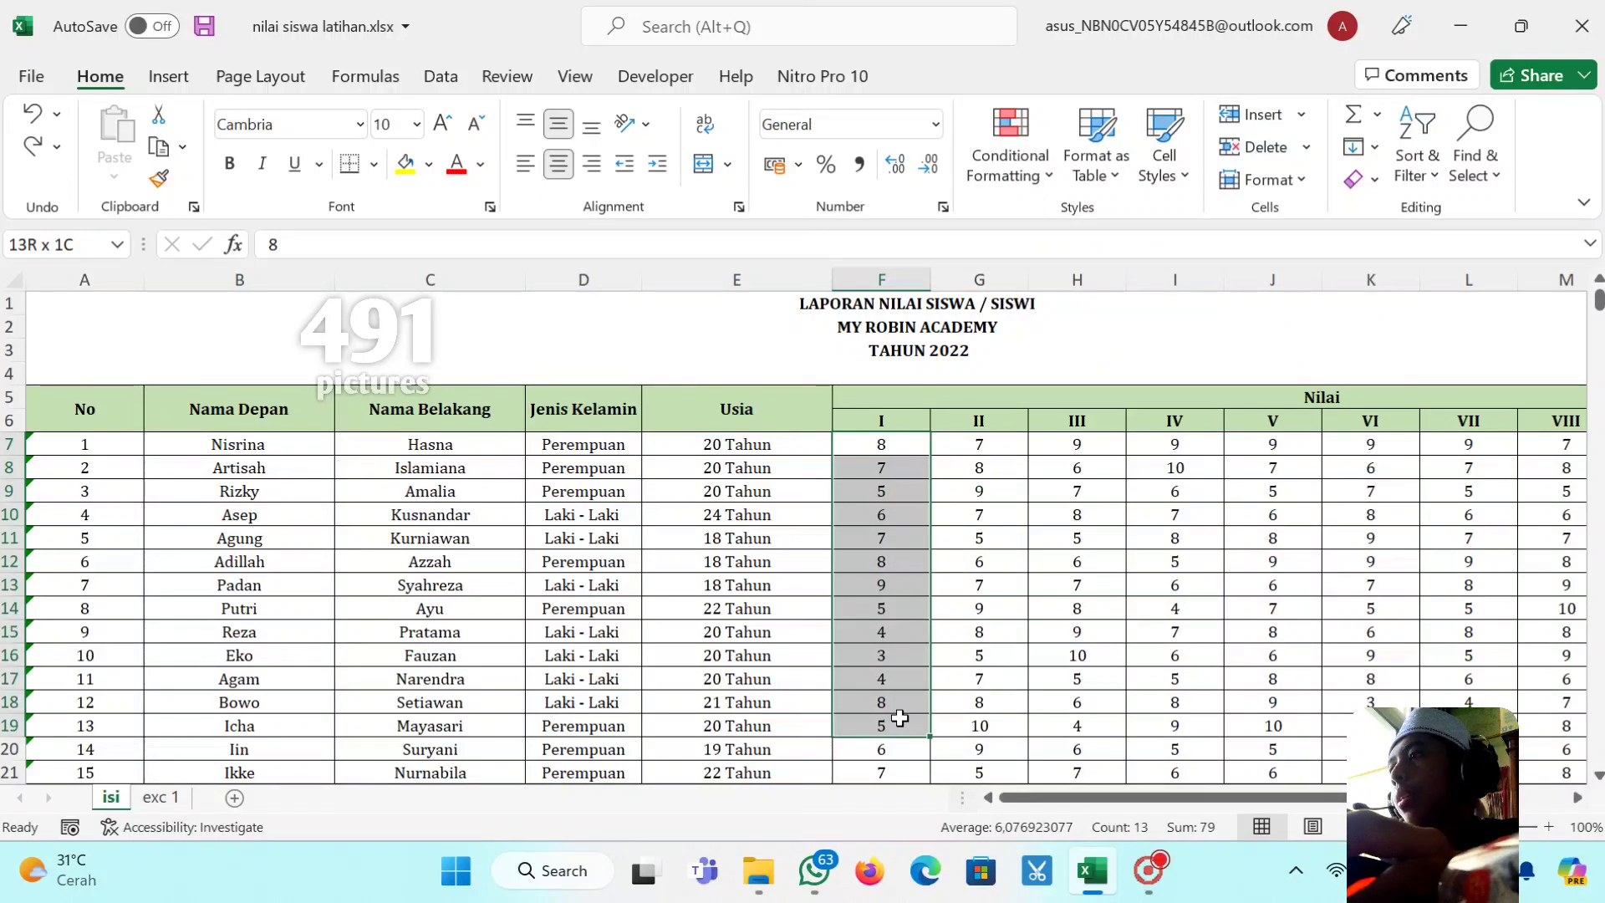
Step: Try a Below Average highlight on the grades in F7:F20 with light red fill and dark red text, and discard the rule
{"action": "left_click_drag", "start_coordinate": [900, 718], "coordinate": [899, 743]}
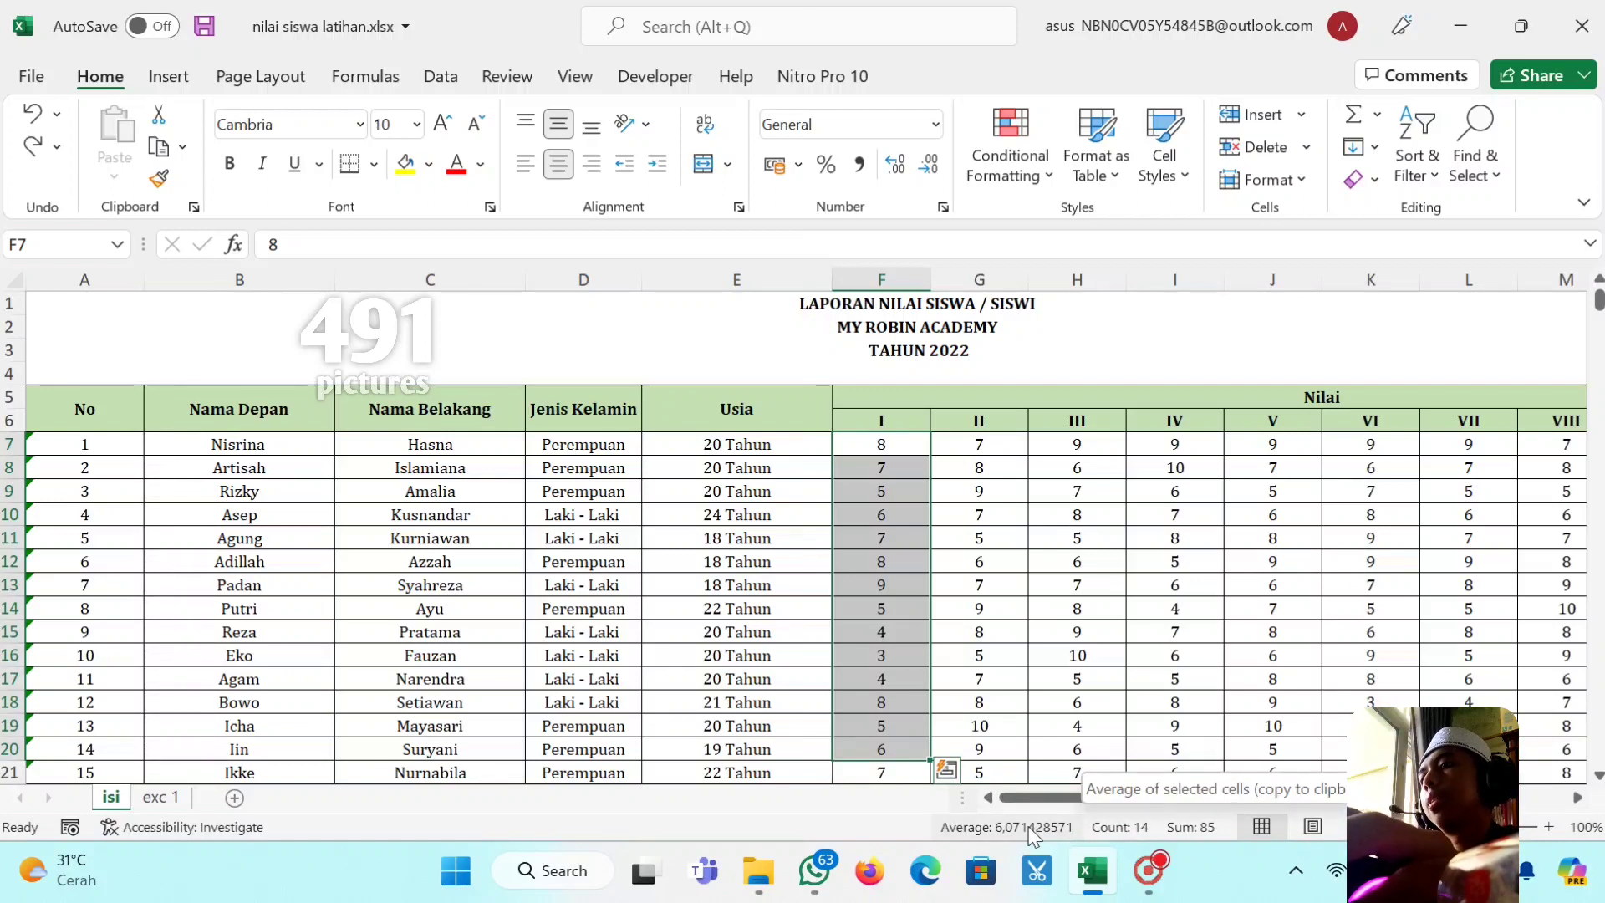
{"action": "left_click", "coordinate": [1010, 184]}
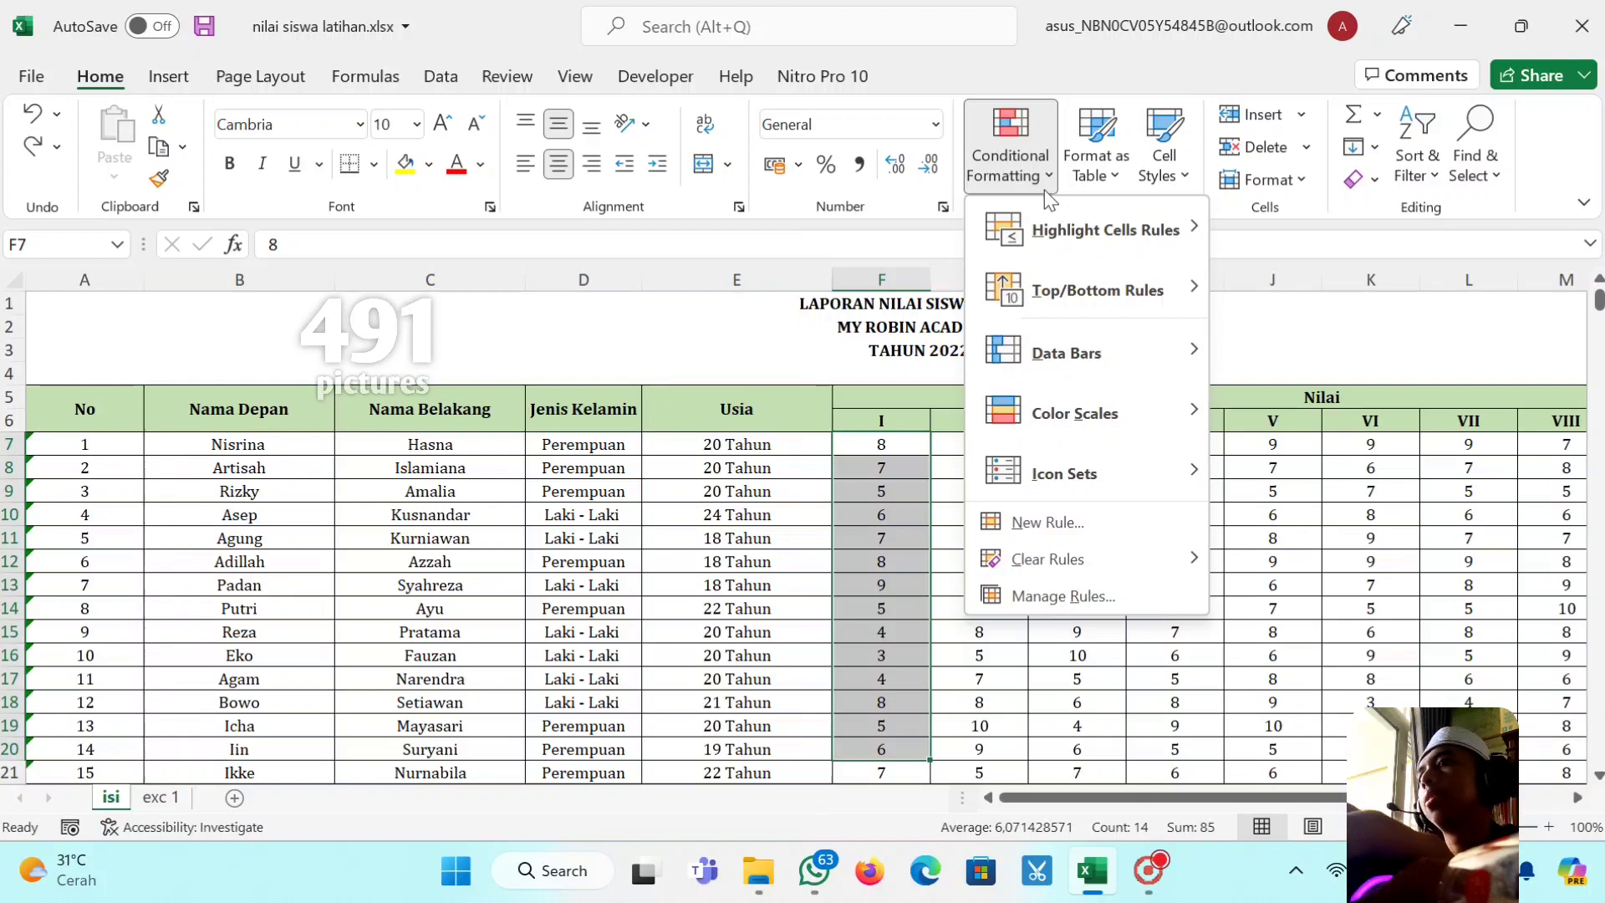
{"action": "mouse_move", "coordinate": [1075, 294]}
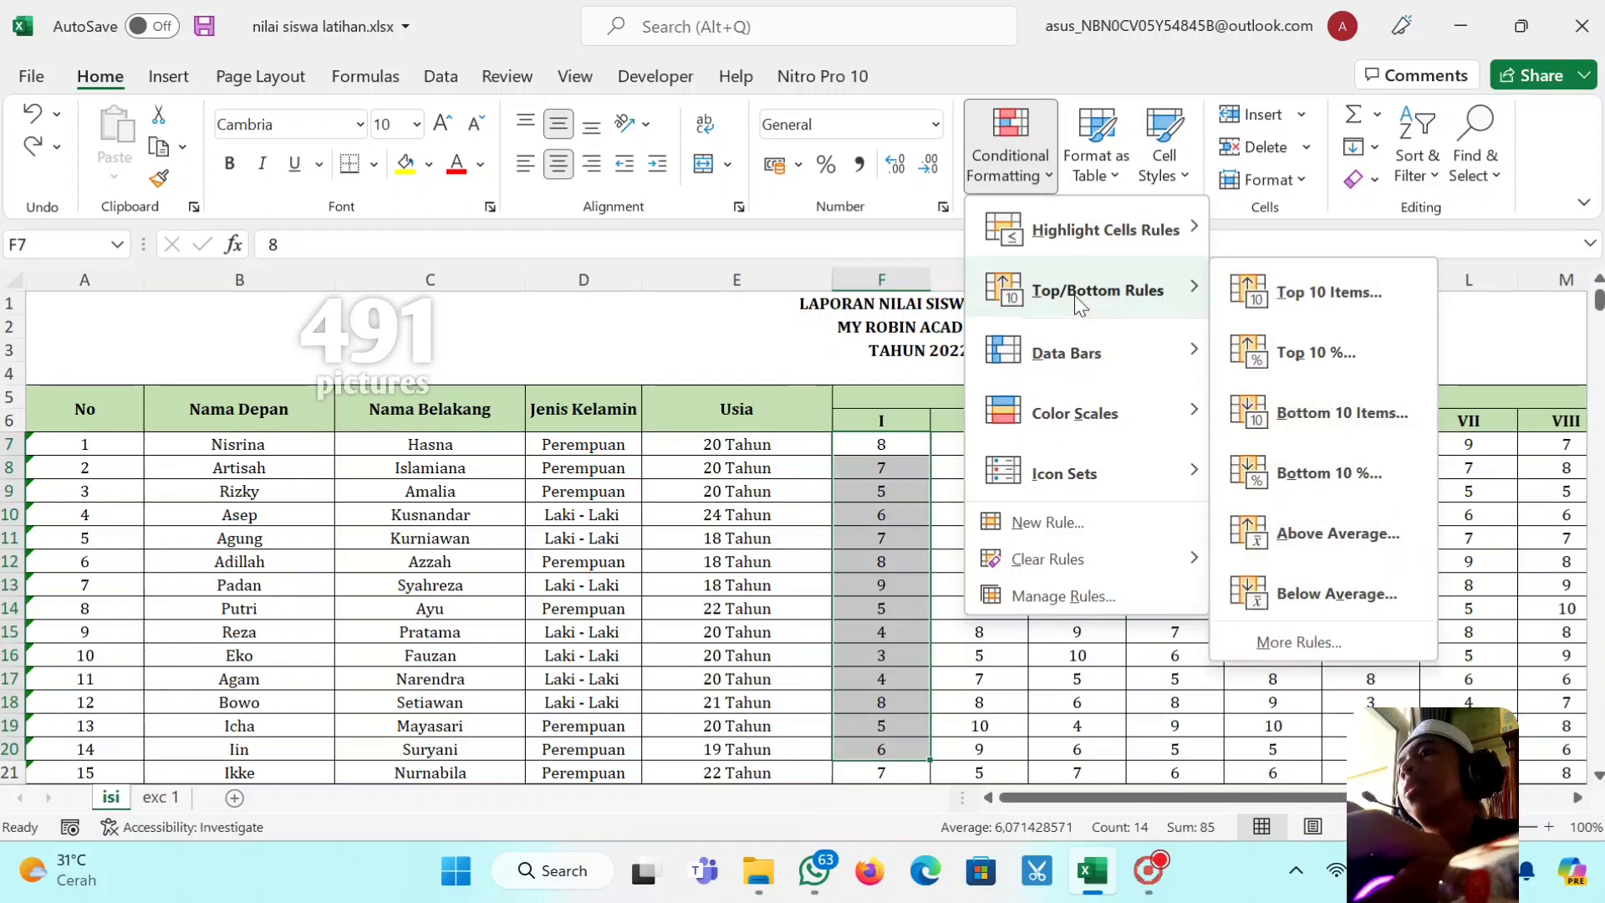
{"action": "left_click", "coordinate": [1347, 590]}
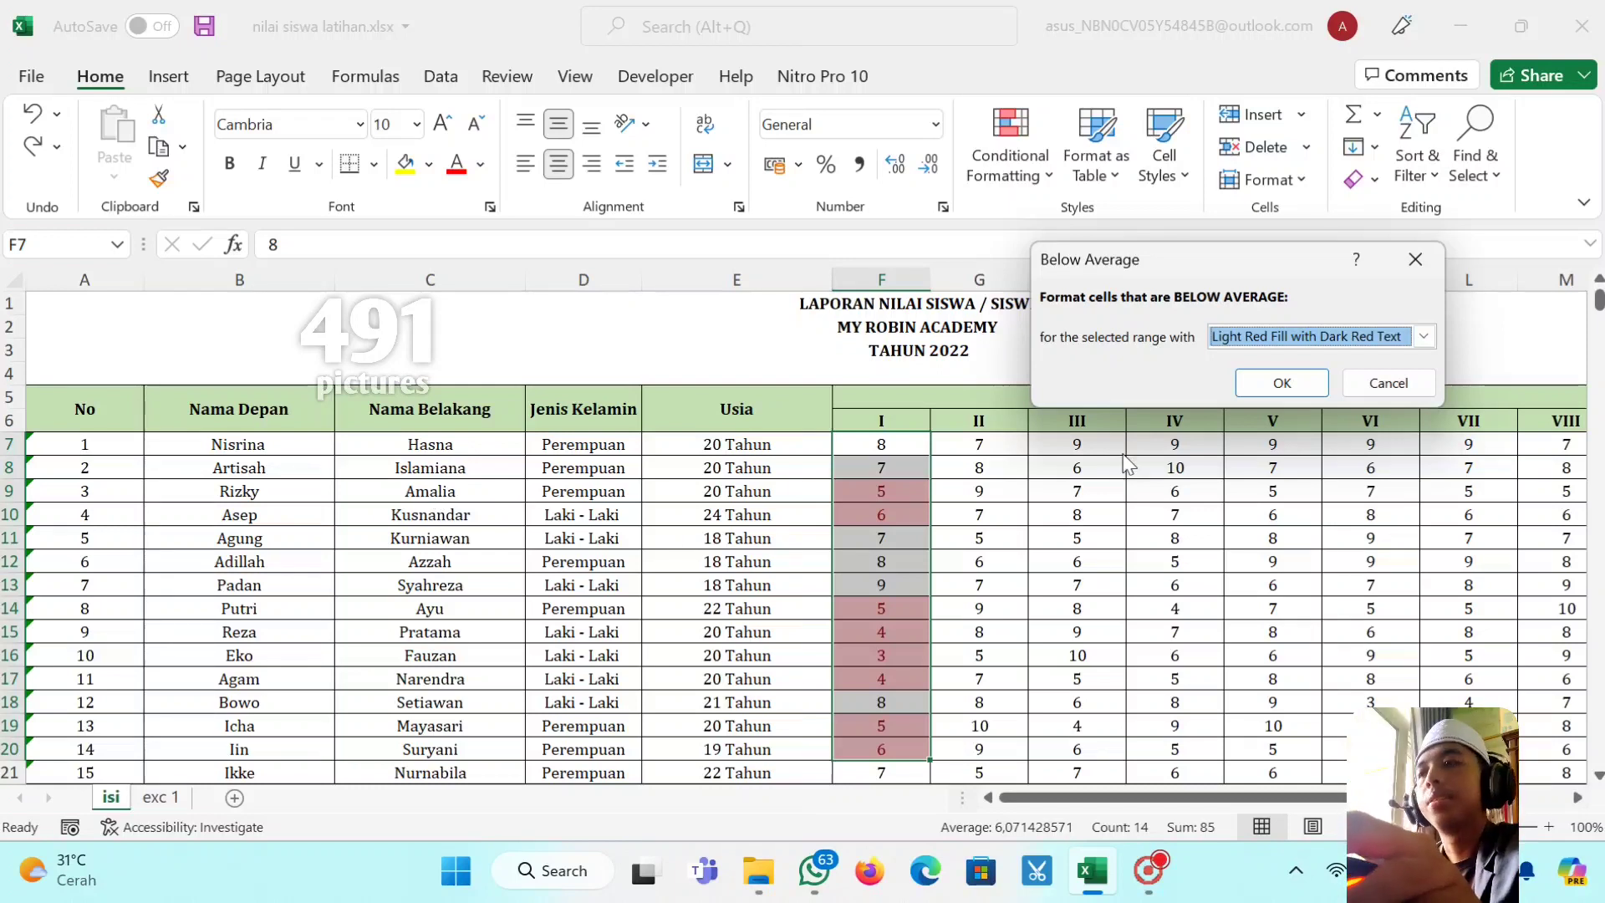
{"action": "left_click", "coordinate": [1393, 384]}
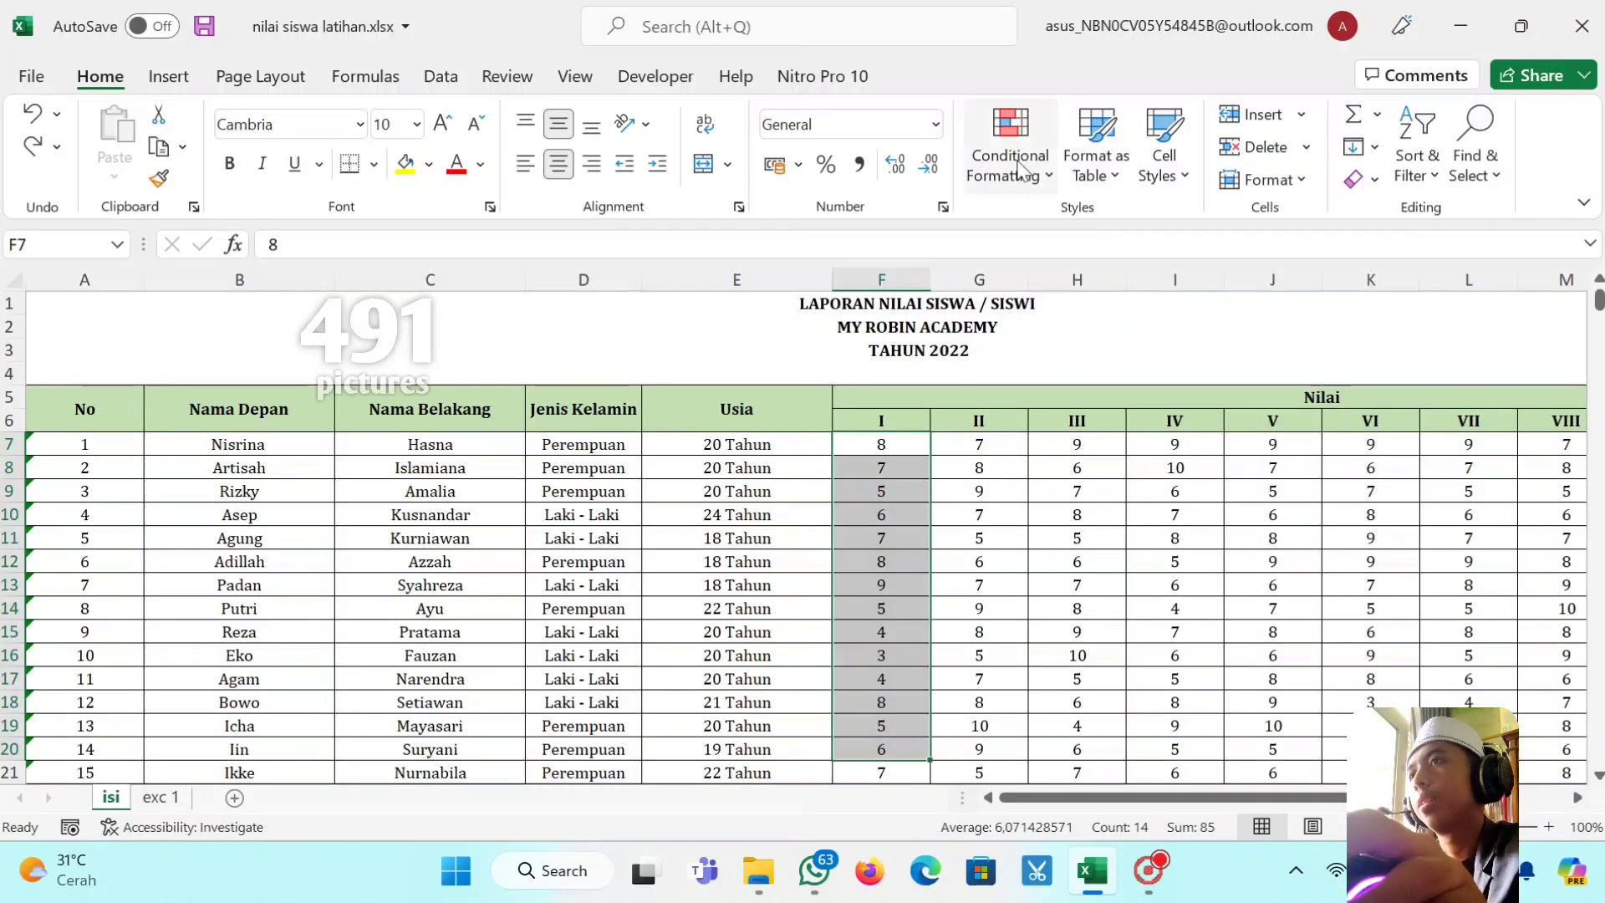
Step: Try an Above Average highlight on F7:F20 with light red fill and dark red text, and discard the rule
{"action": "left_click", "coordinate": [1014, 168]}
{"action": "mouse_move", "coordinate": [1126, 290]}
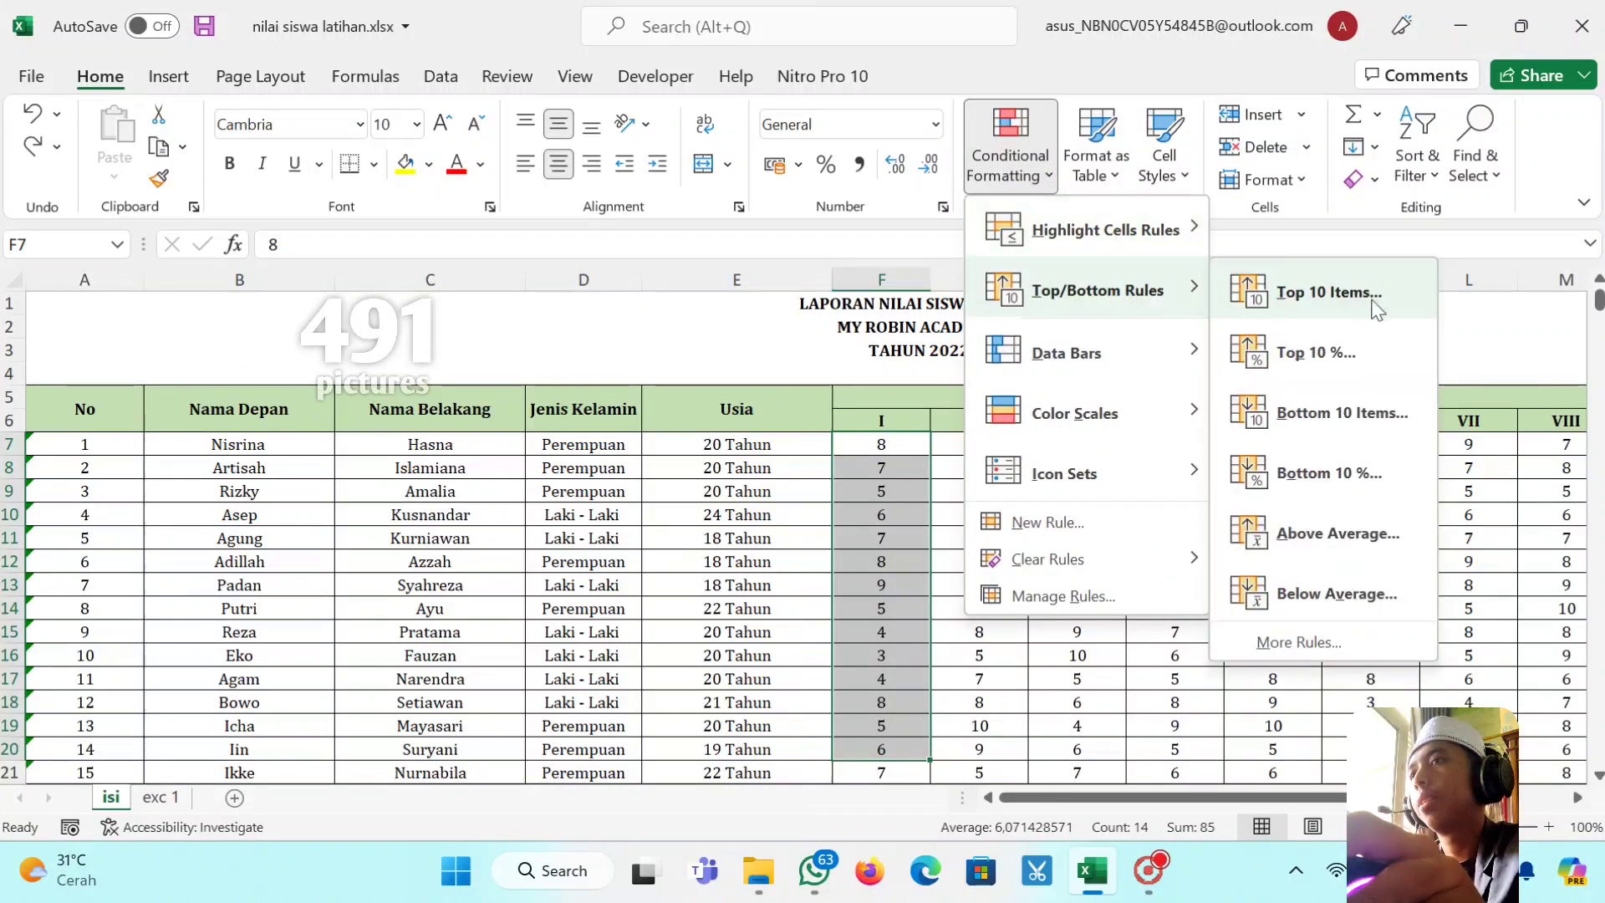
{"action": "left_click", "coordinate": [1311, 542]}
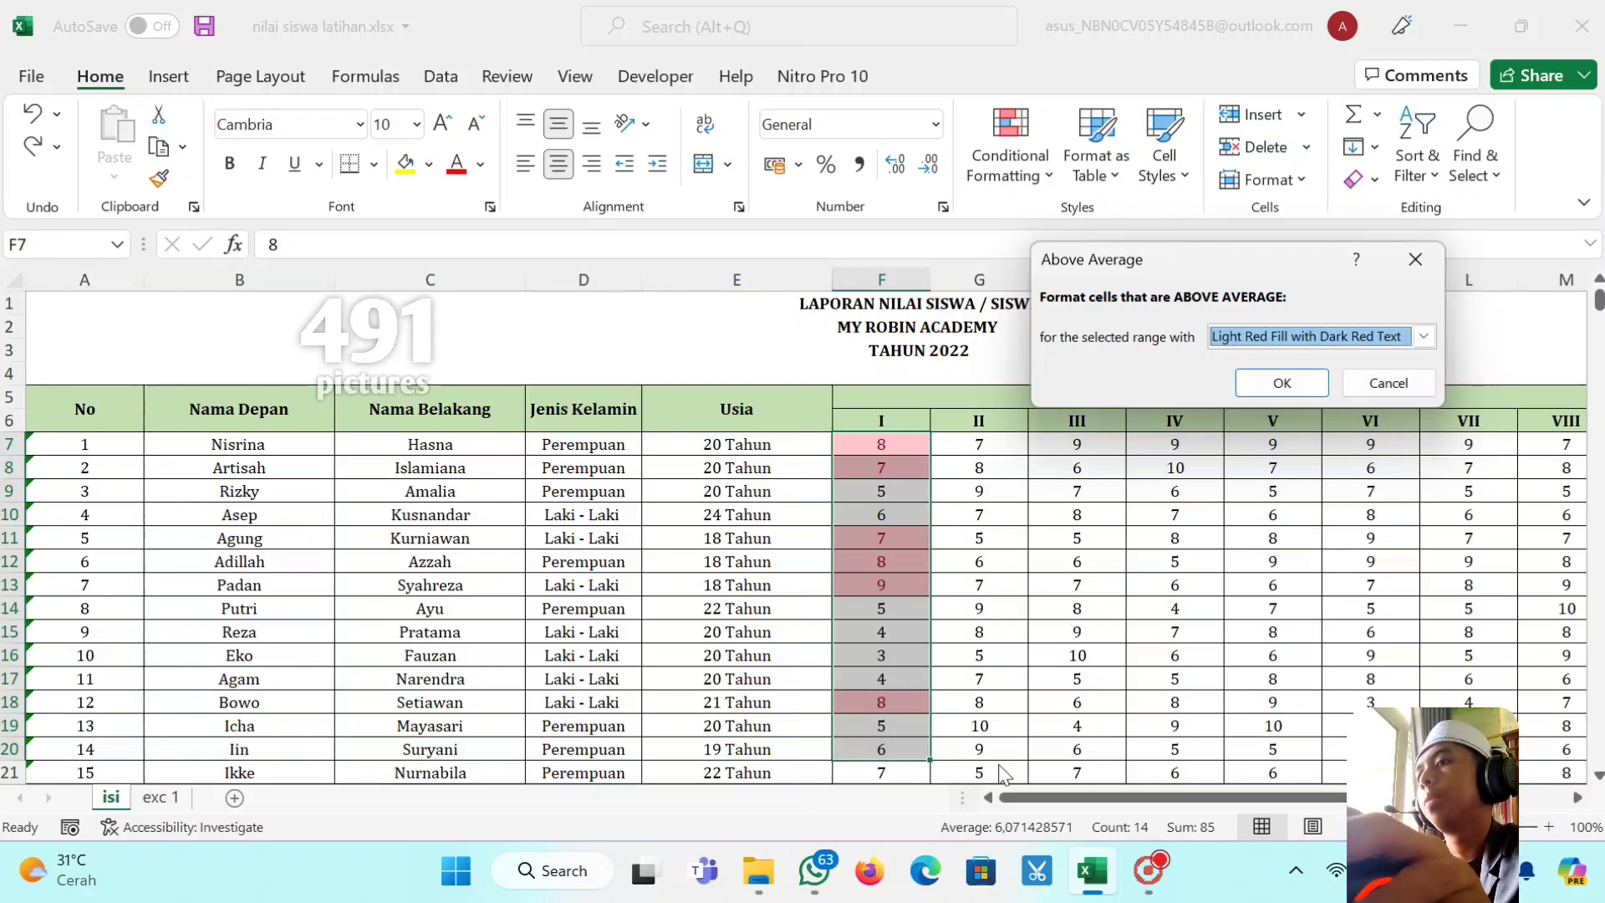
{"action": "left_click", "coordinate": [1377, 385]}
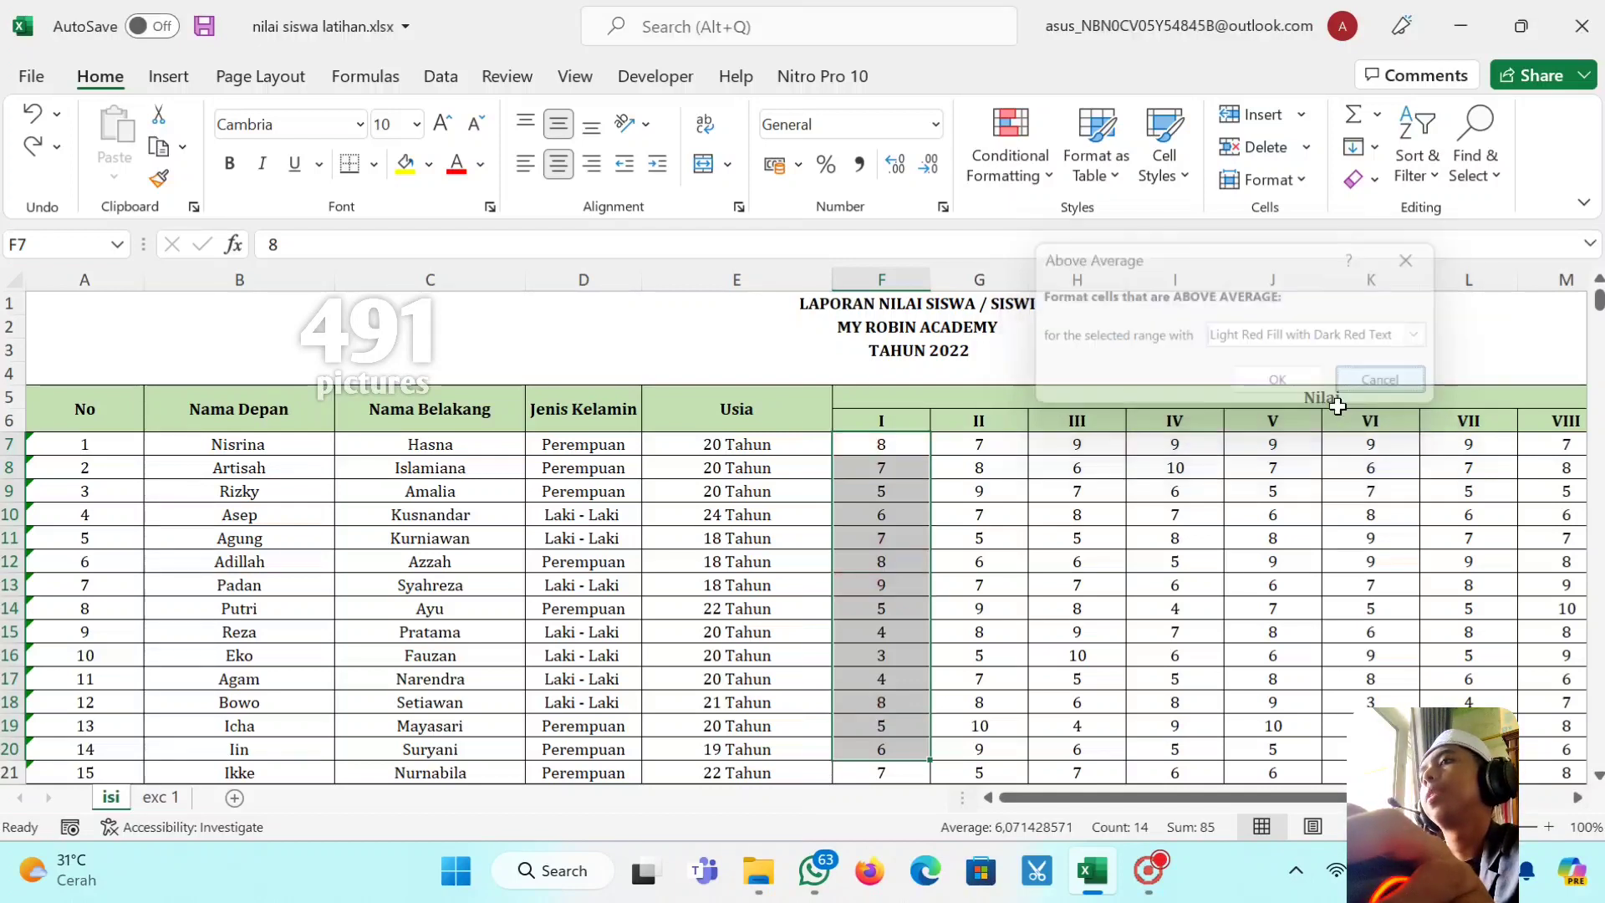
{"action": "left_click", "coordinate": [992, 171]}
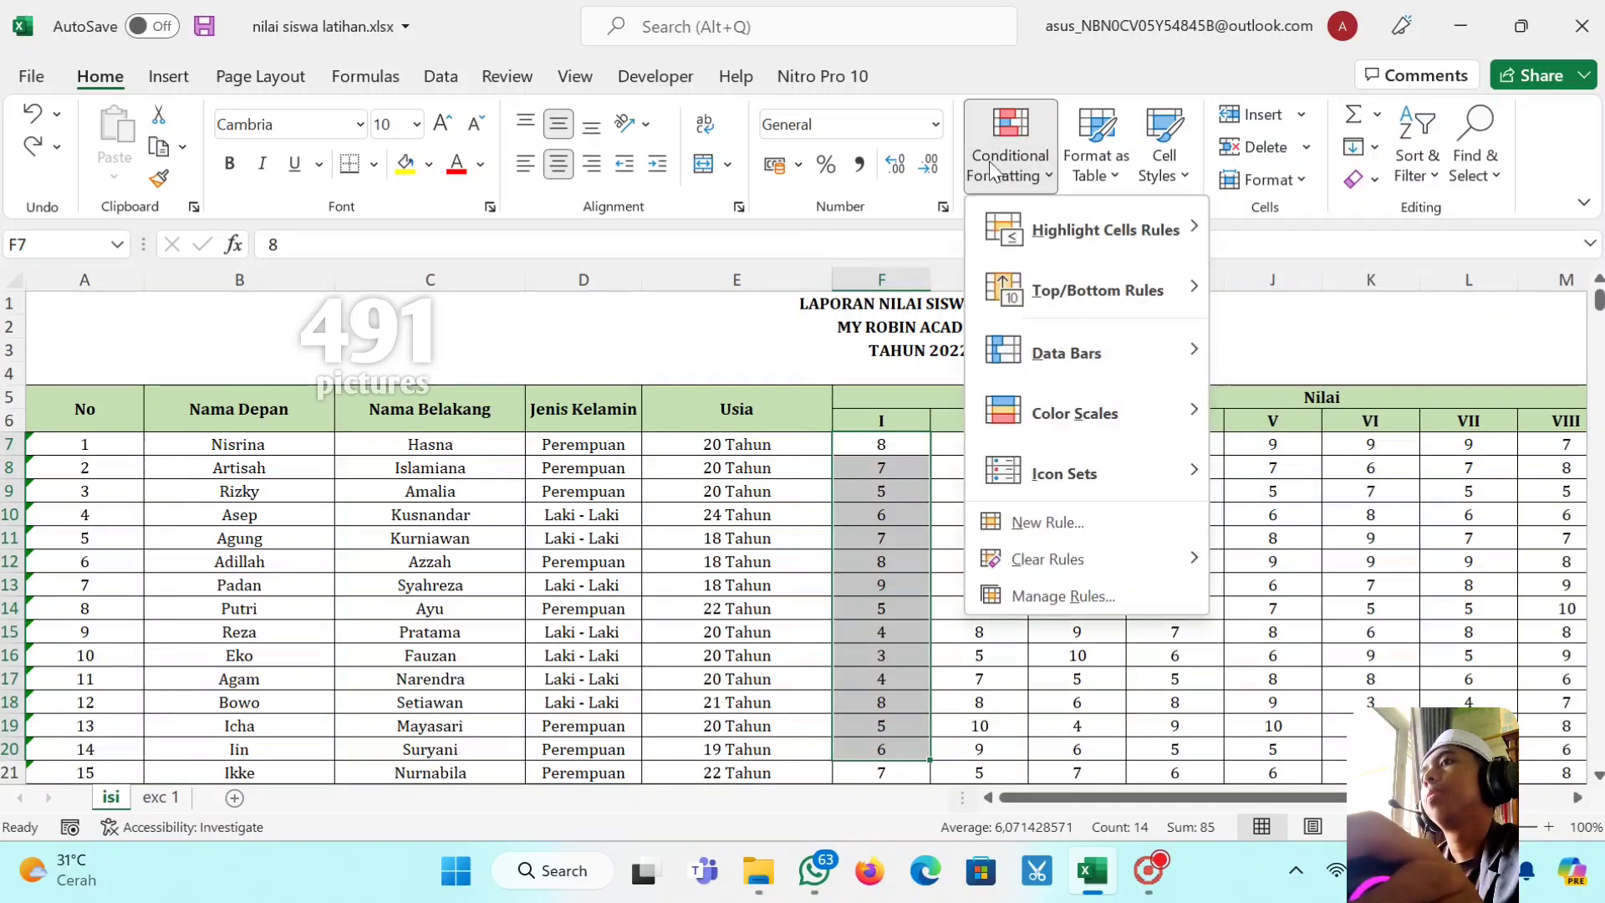
{"action": "left_click", "coordinate": [1080, 179]}
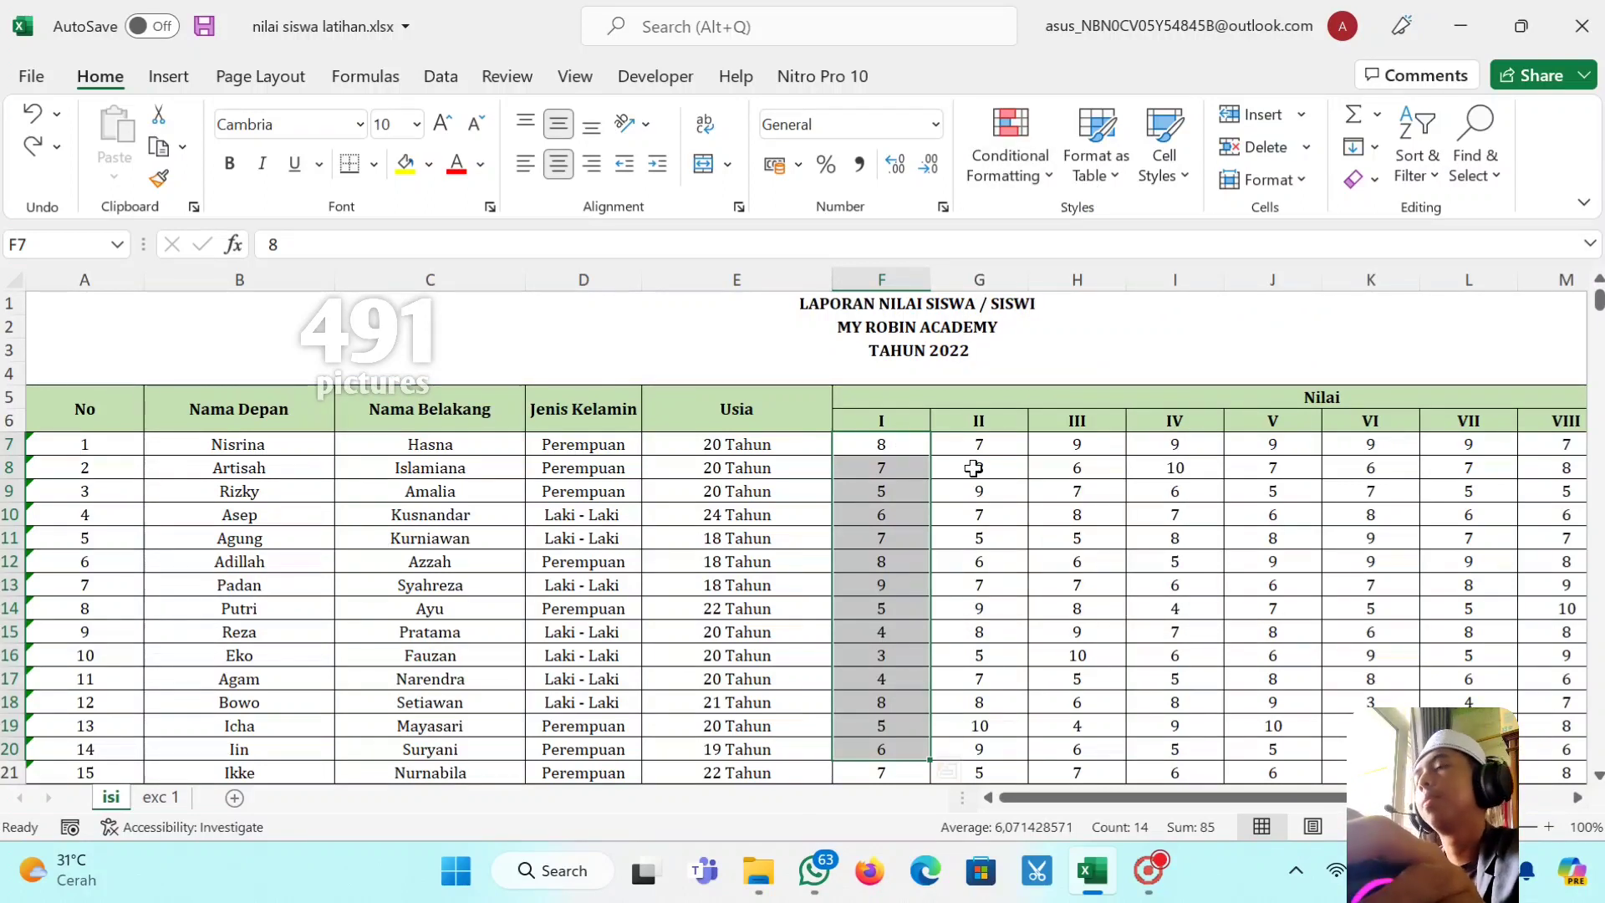